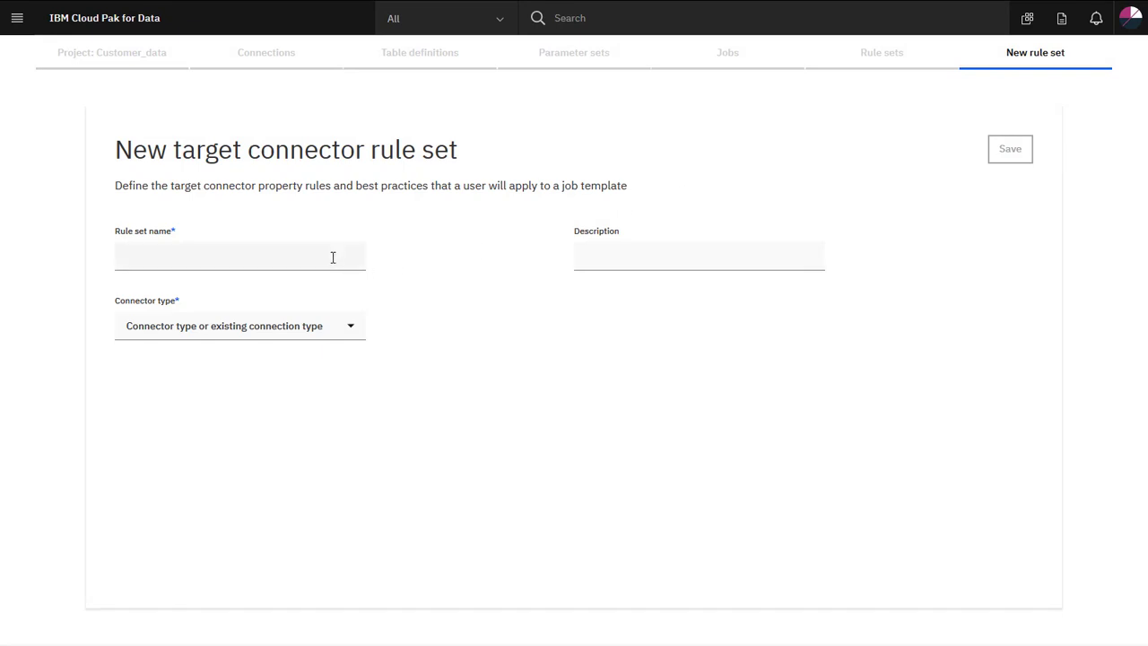
Name the rule set SeqFileTargetConnectorRuleSet and choose Sequential file as the connector type.
click(334, 256)
text(SeqFileTargetConnectorRuleSet)
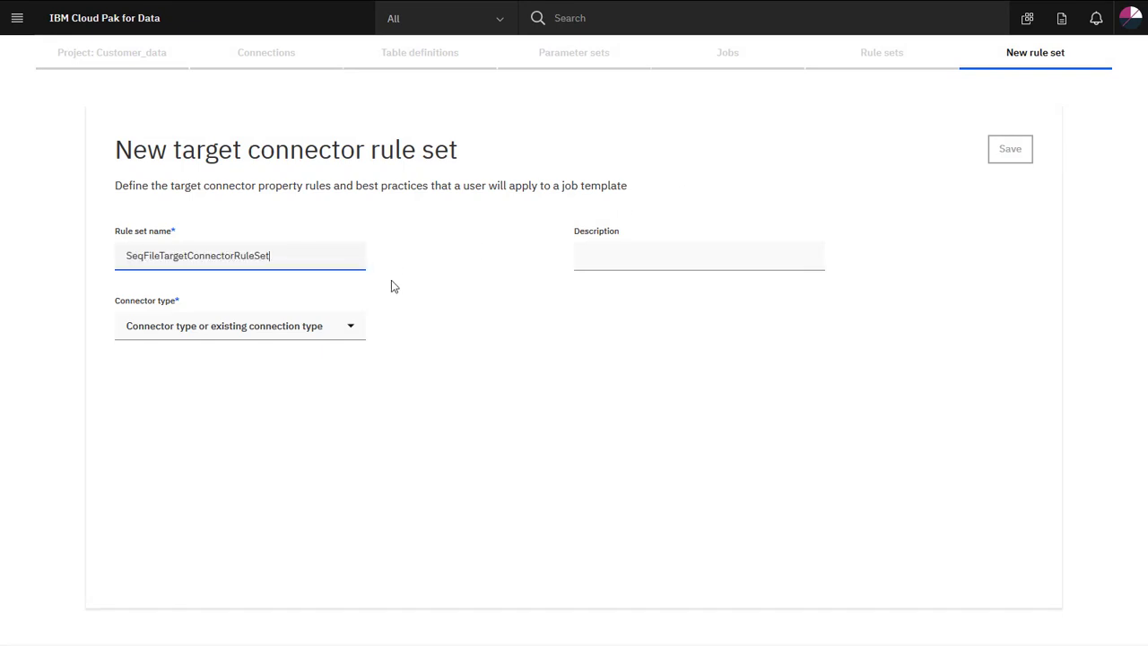
click(357, 329)
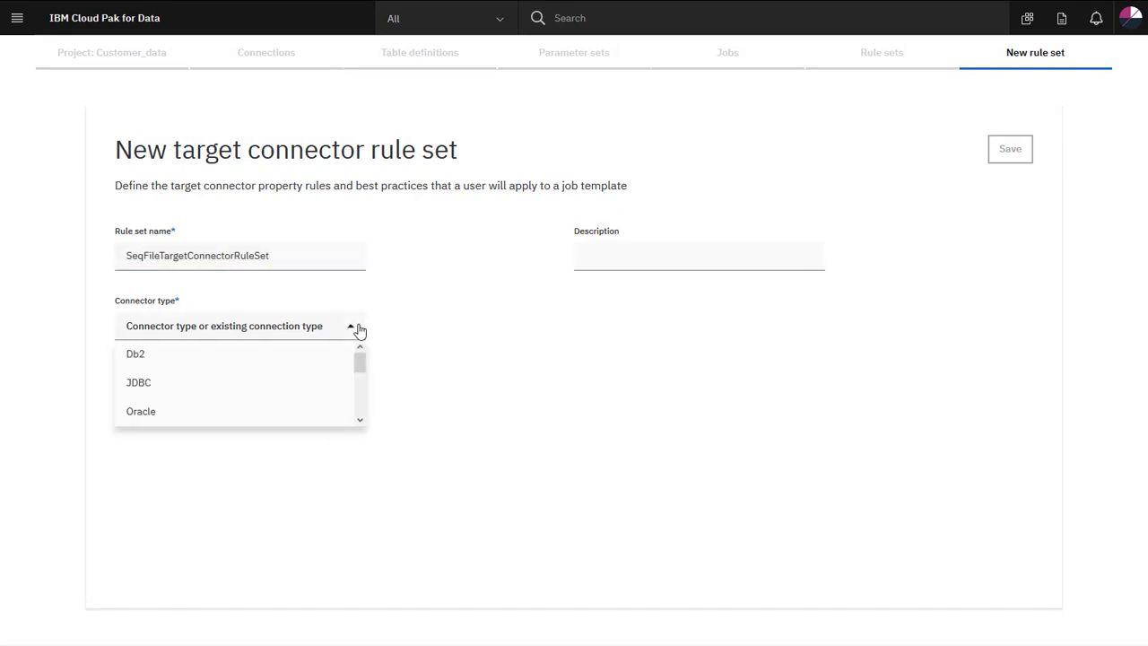
click(360, 421)
click(360, 420)
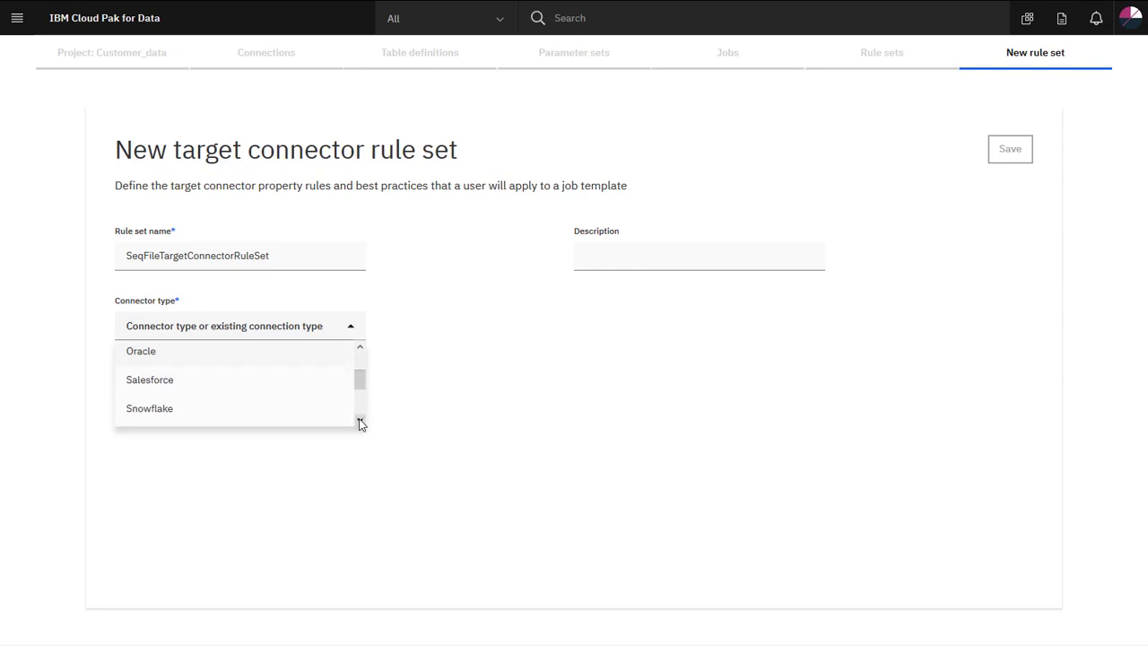
click(359, 421)
click(360, 422)
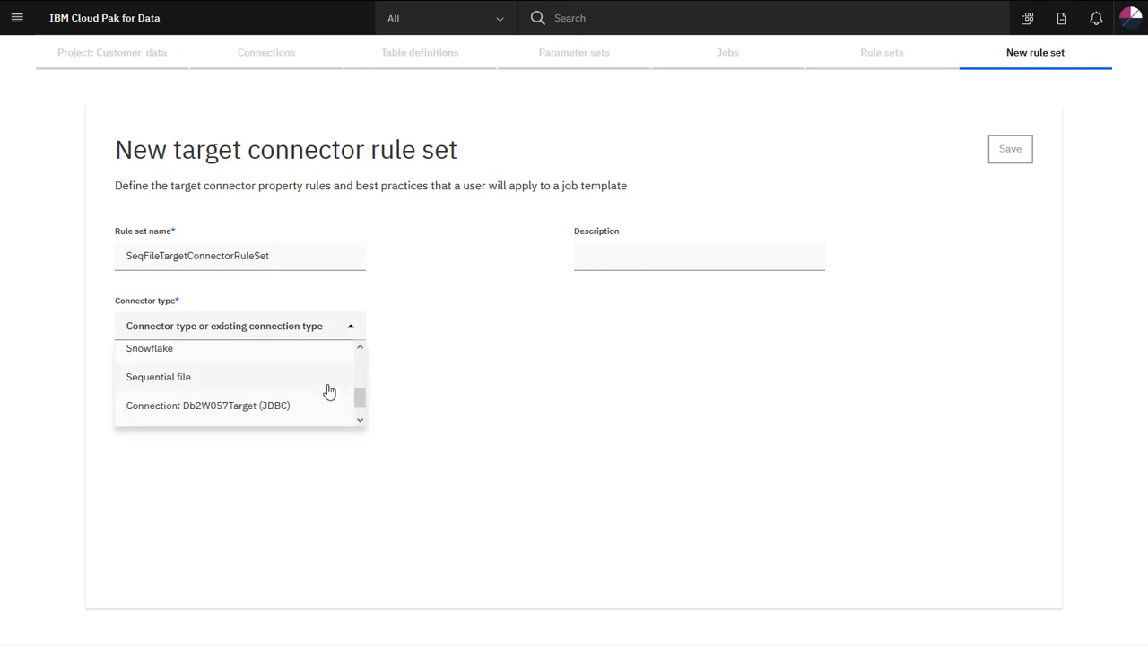
click(329, 391)
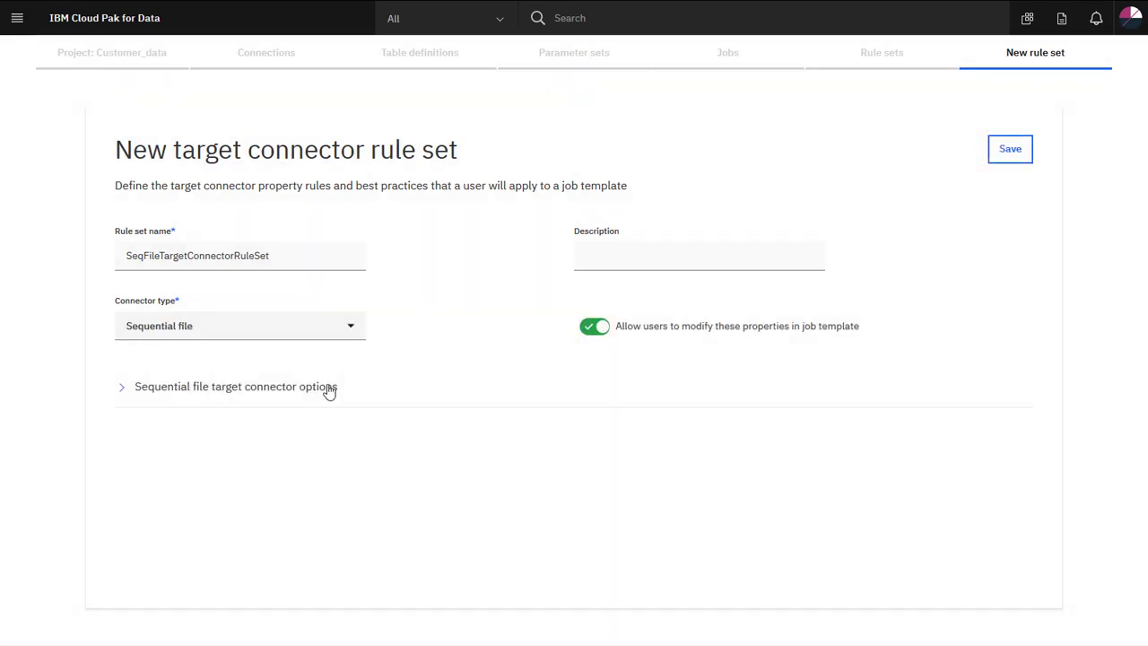
Enable First Line is Column Names and set File Update Mode to Create (Error if exists).
click(329, 391)
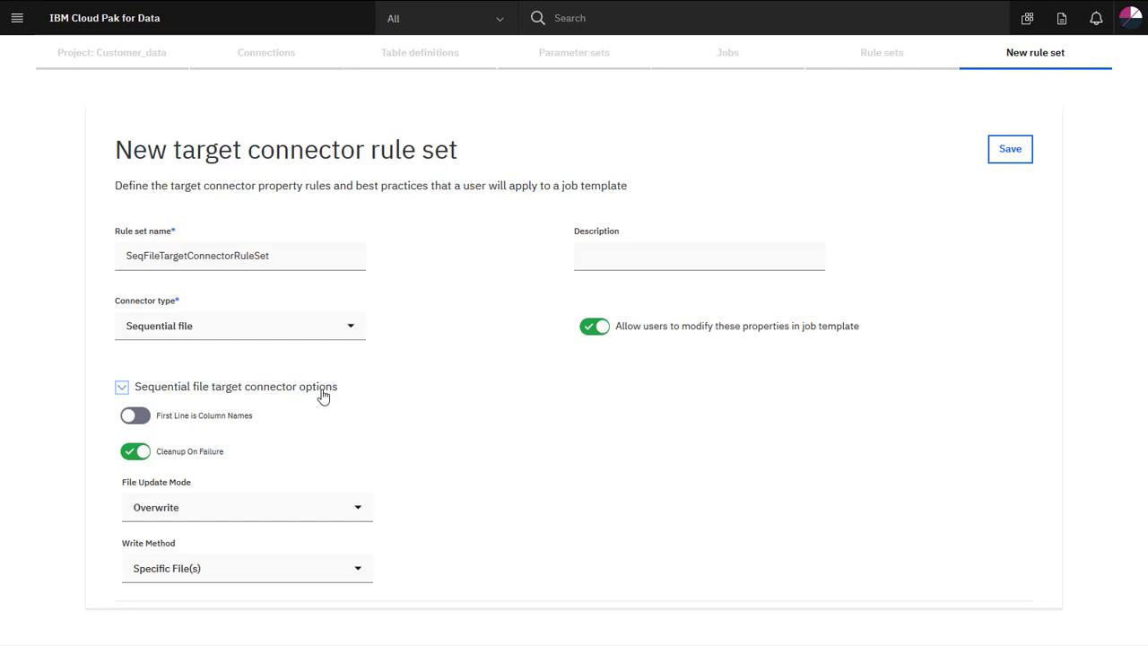
click(216, 423)
click(355, 508)
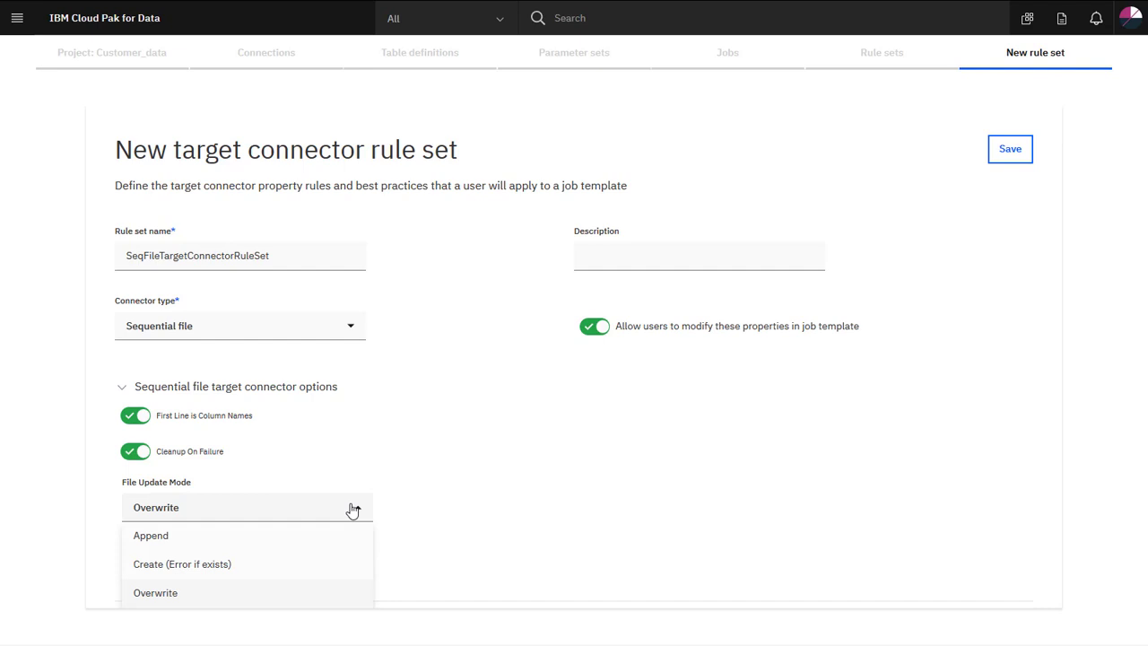
click(329, 561)
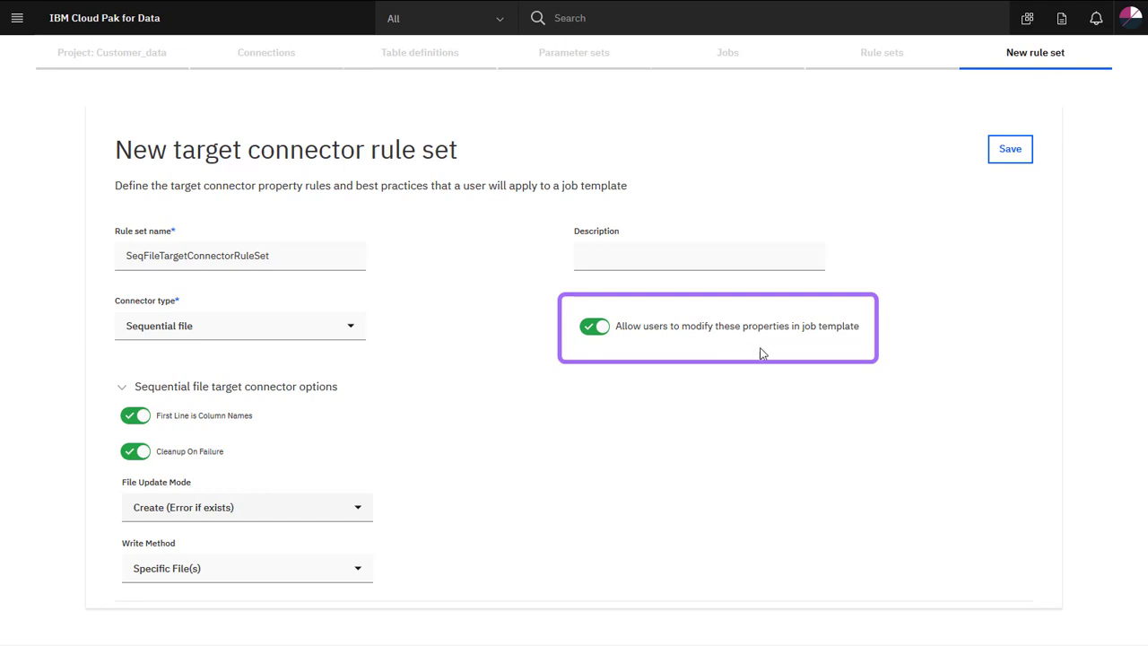
Save the connector rule set and start SeqFileTargetNamingRuleSet with asset prefix DEV_ and column suffix _GO.
click(1008, 152)
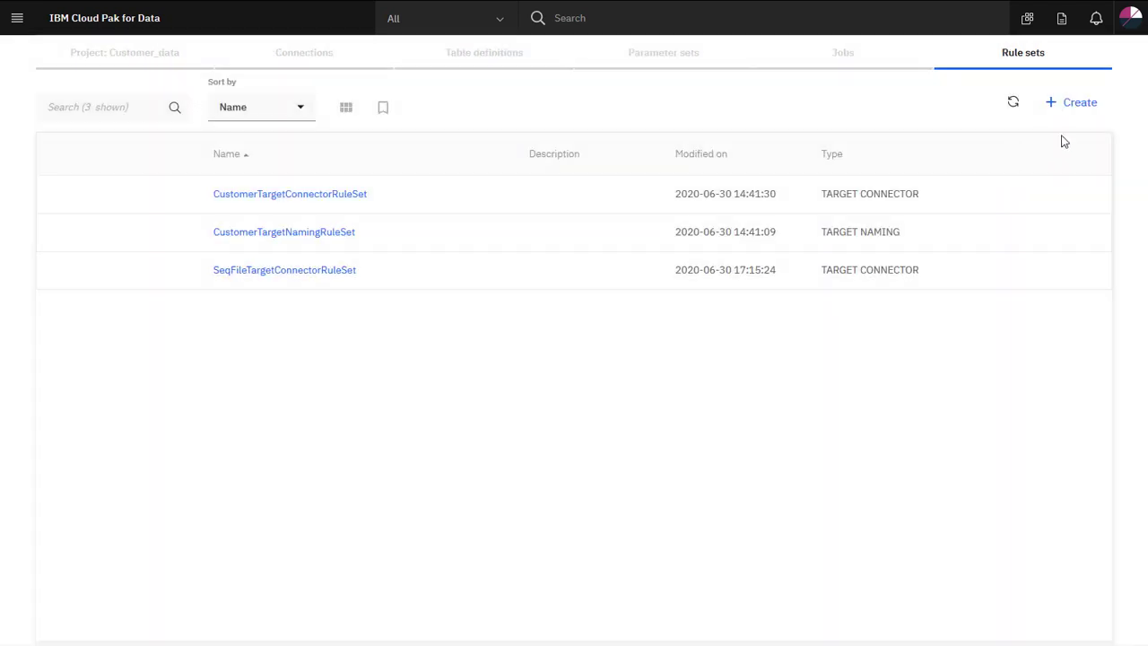
click(1079, 108)
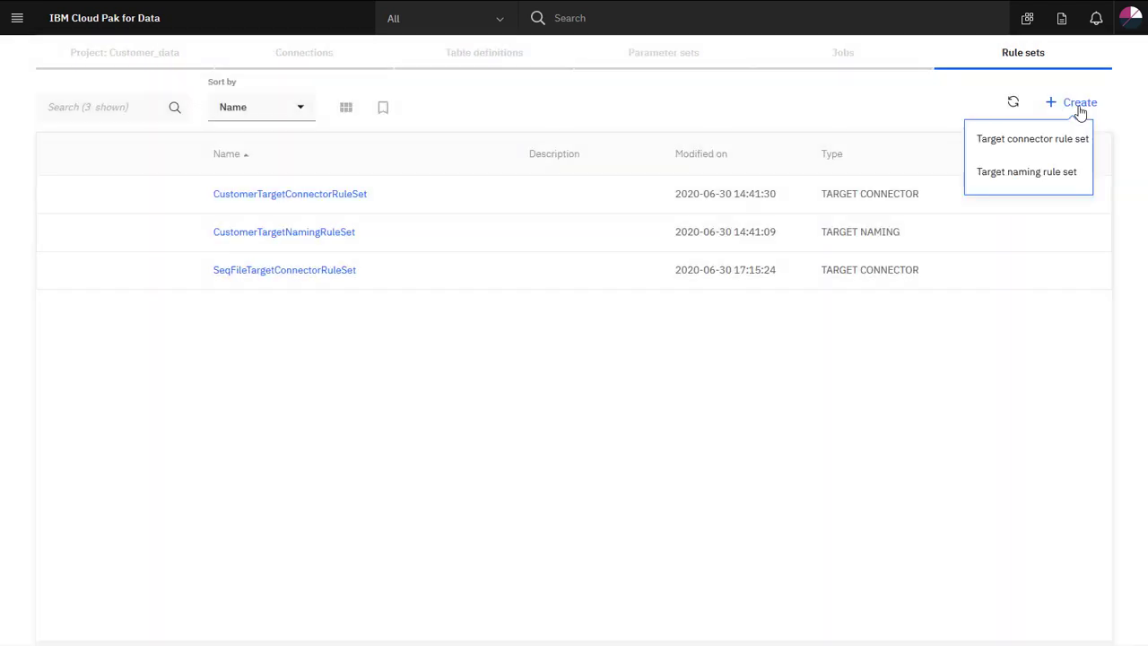
click(1074, 172)
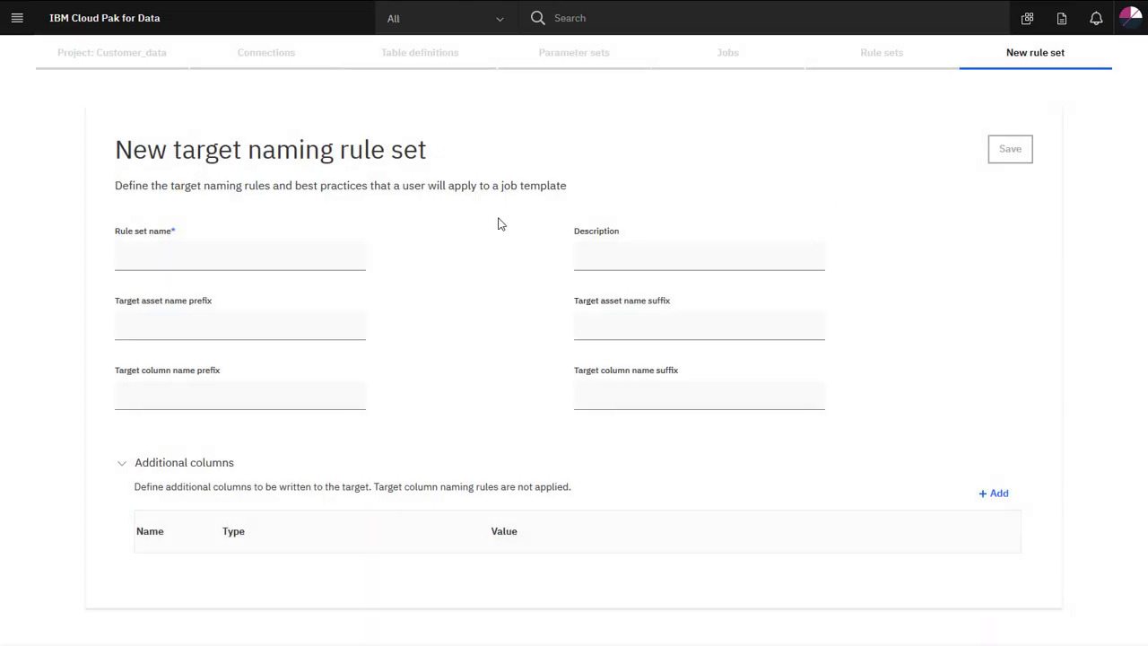
click(299, 261)
text(SeqFileTargetNamingRuleSet)
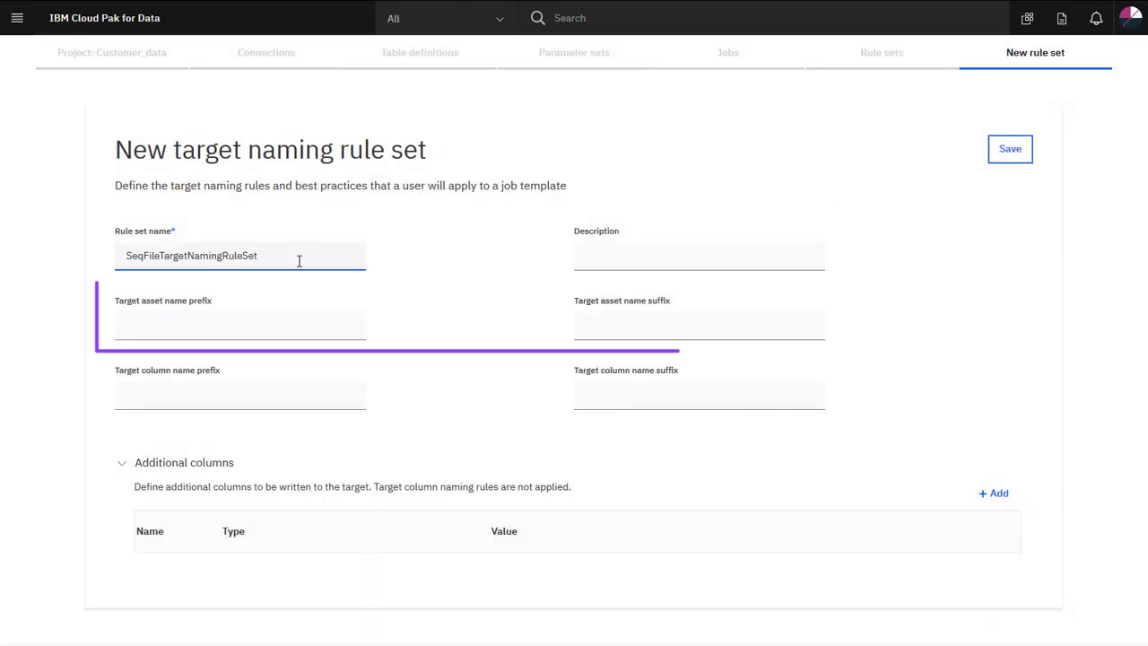
click(296, 333)
text(DEV_)
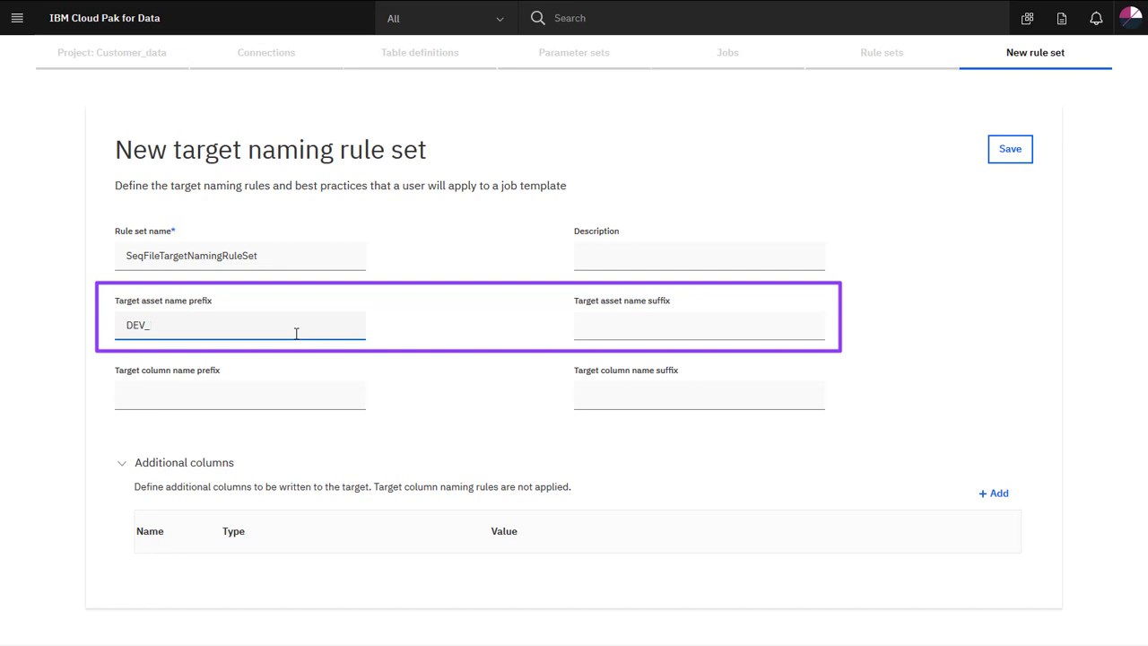
click(628, 400)
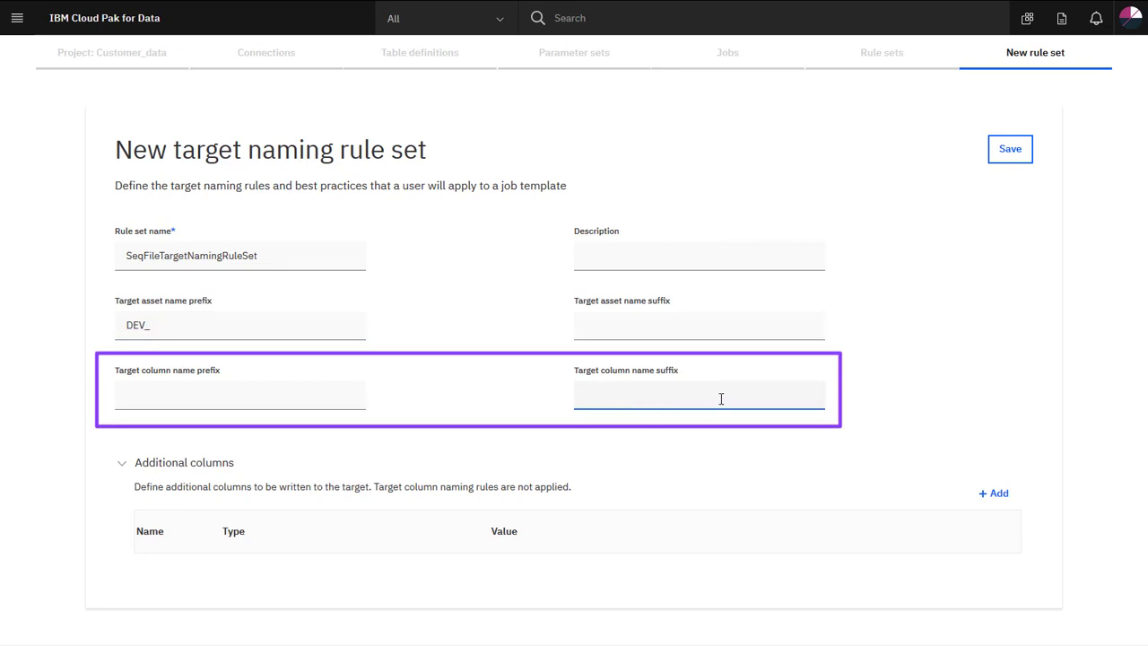
text(_GO)
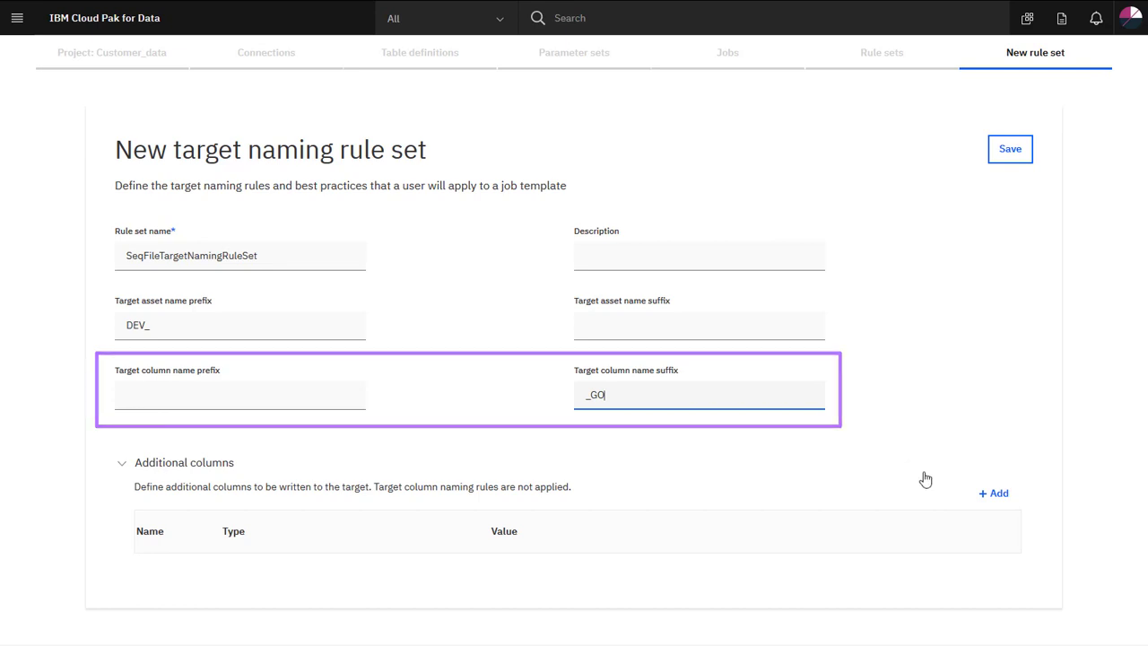
Add a TIMESTAMP column of type Current timestamp and save the naming rule set.
click(987, 493)
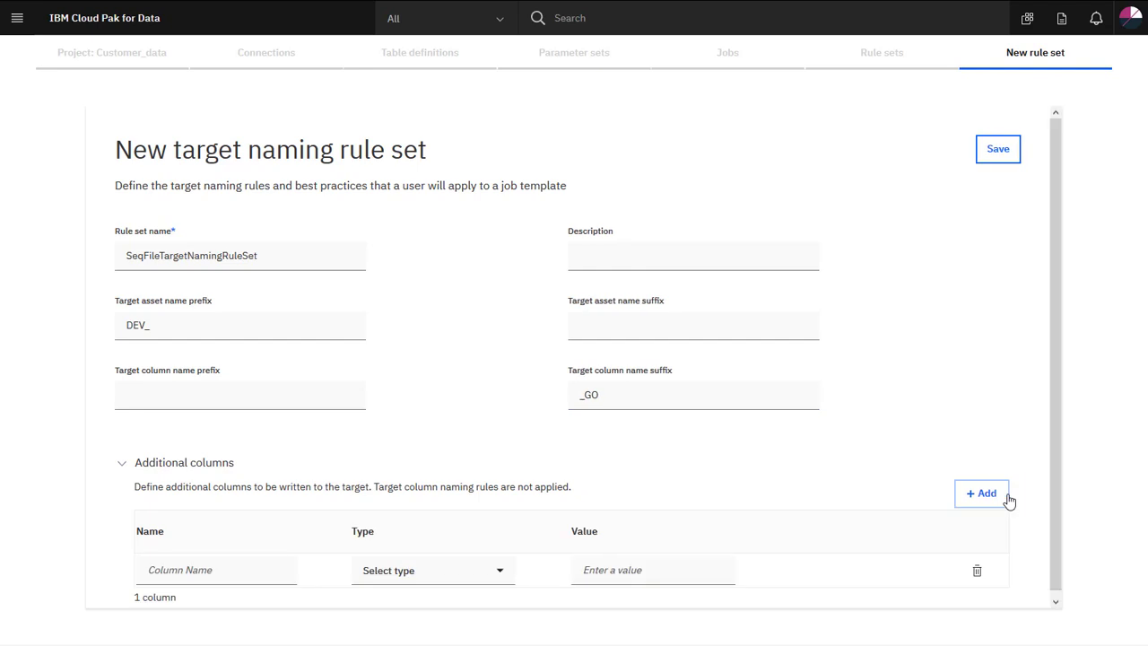
click(273, 571)
text(TIMESTAMP)
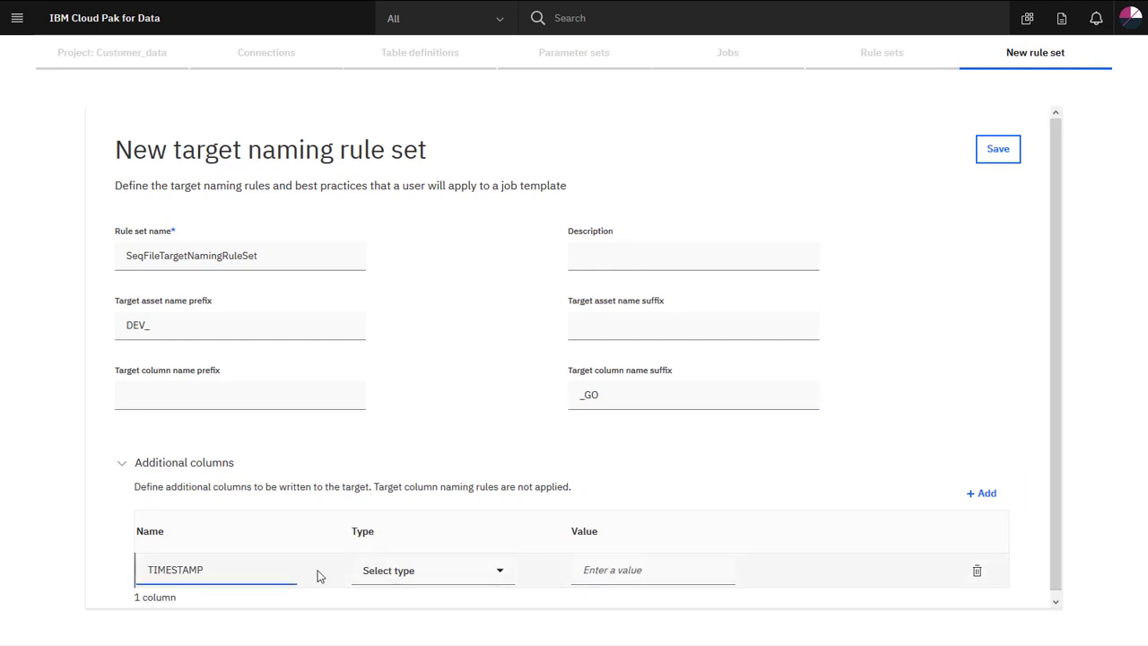
click(497, 572)
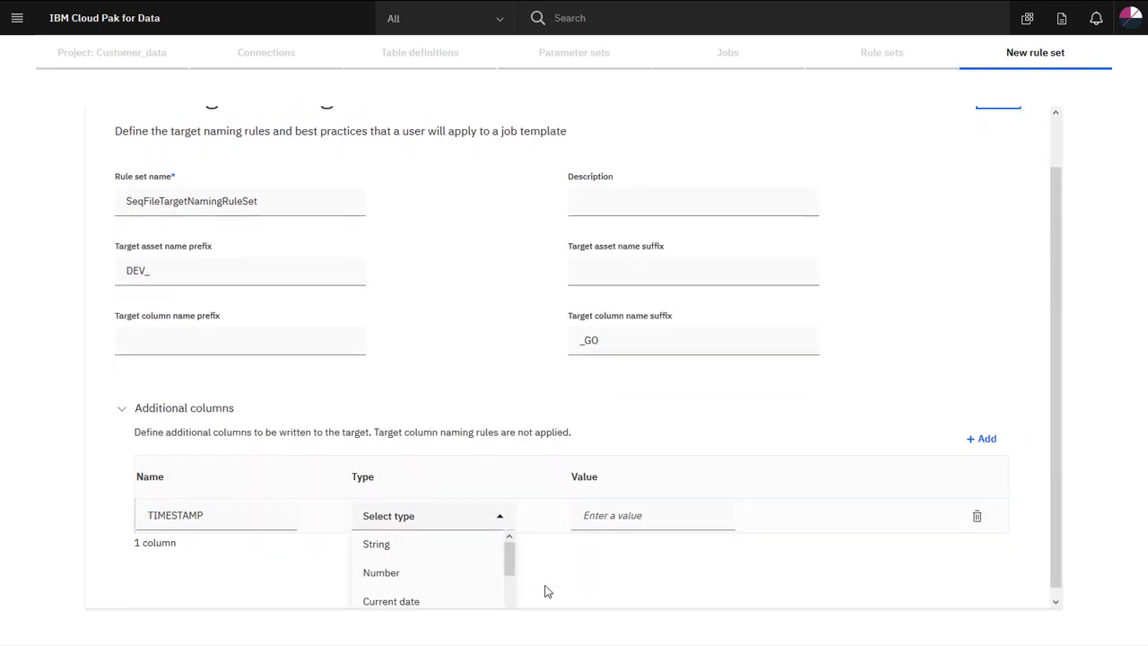
drag(509, 569, 508, 605)
click(473, 609)
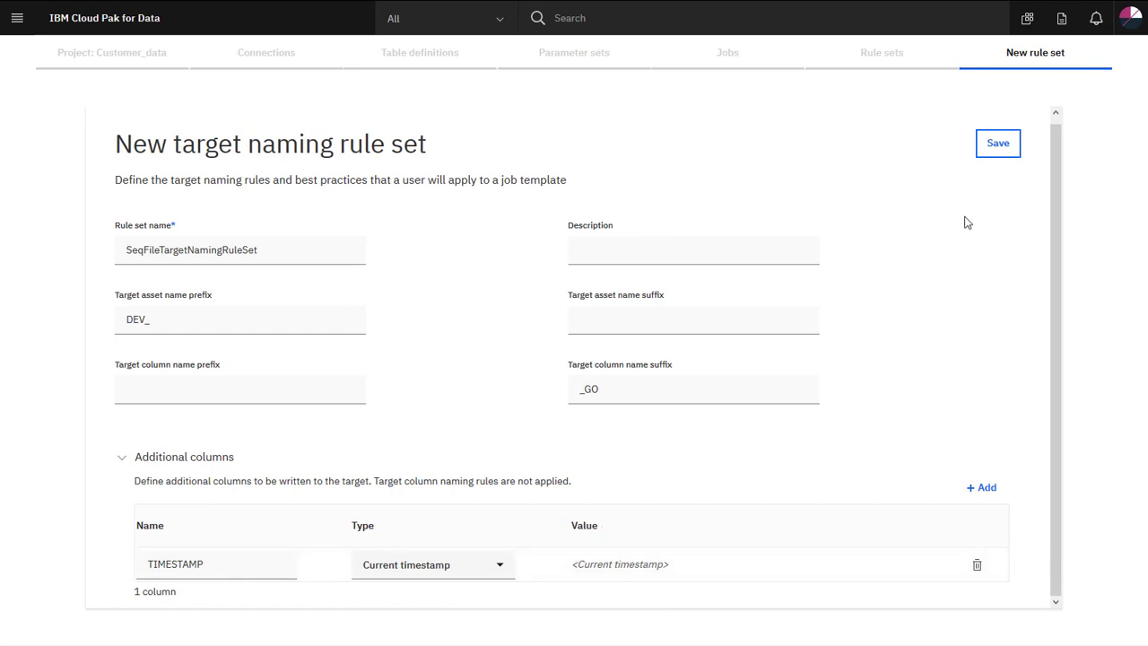
click(994, 148)
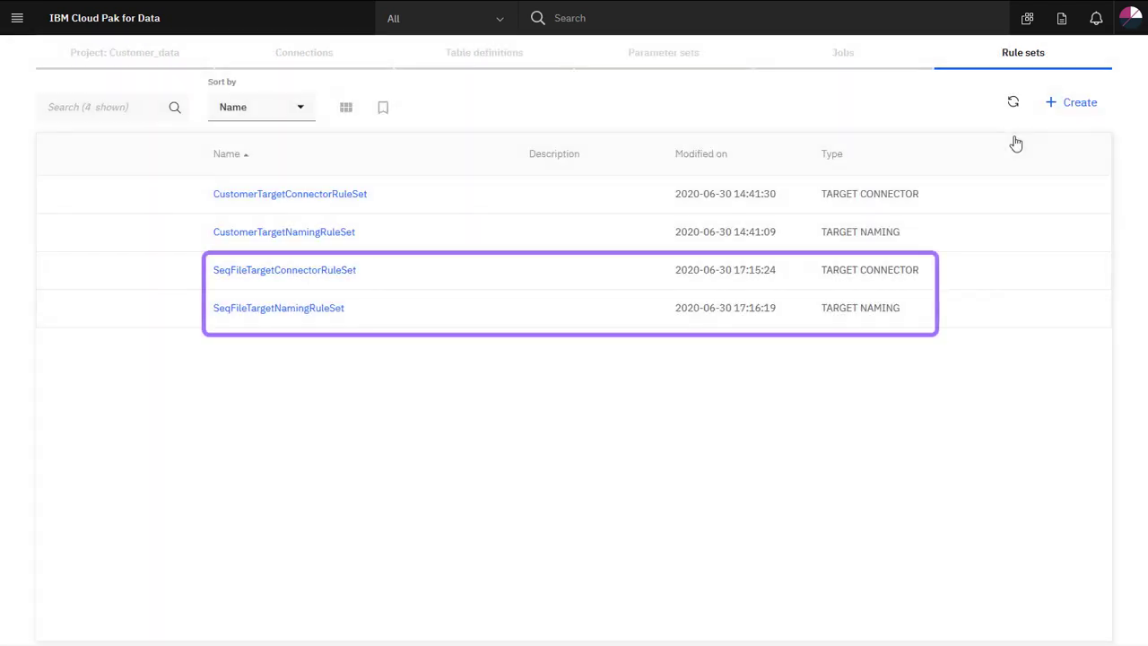
Start a new job template from the project's jobs list.
click(847, 55)
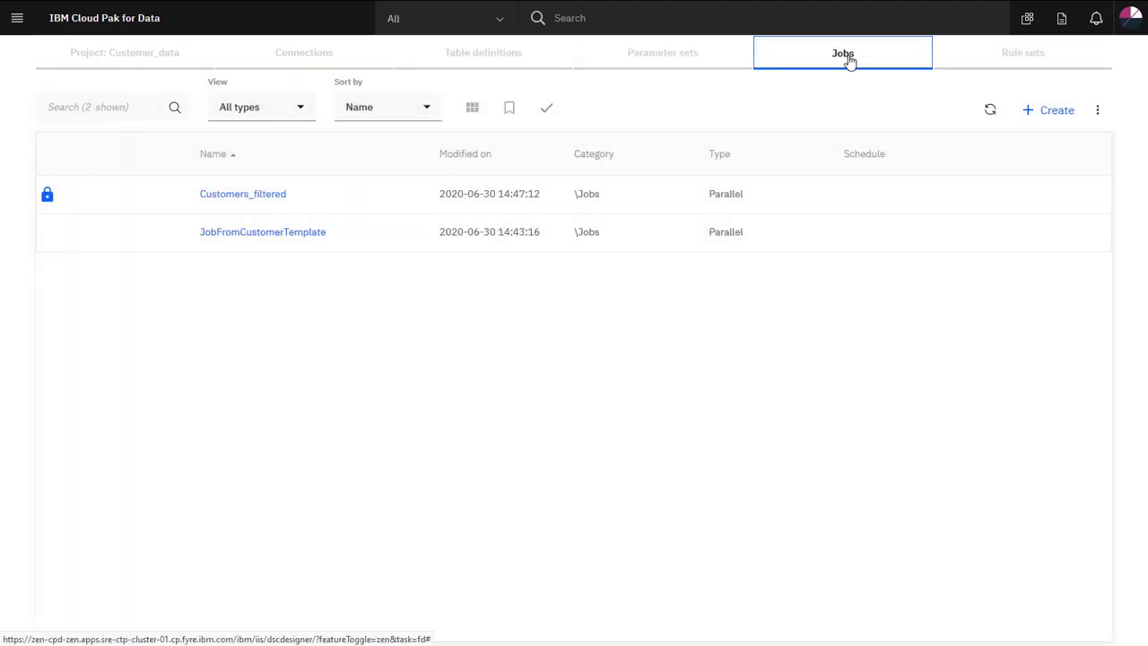
click(1054, 113)
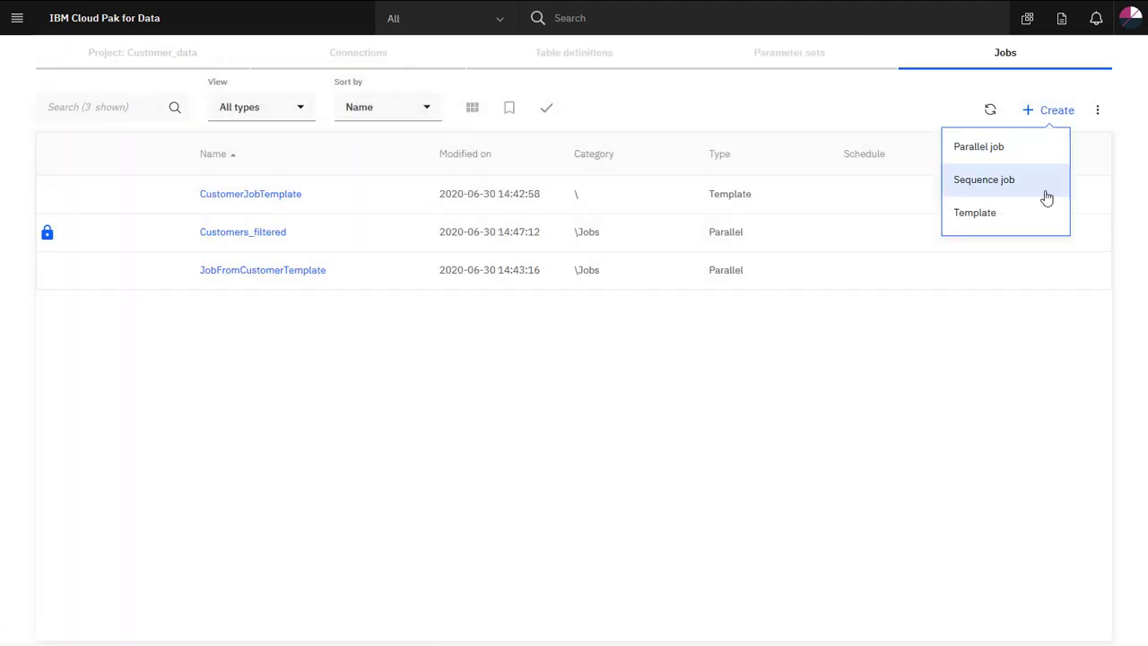
click(1039, 219)
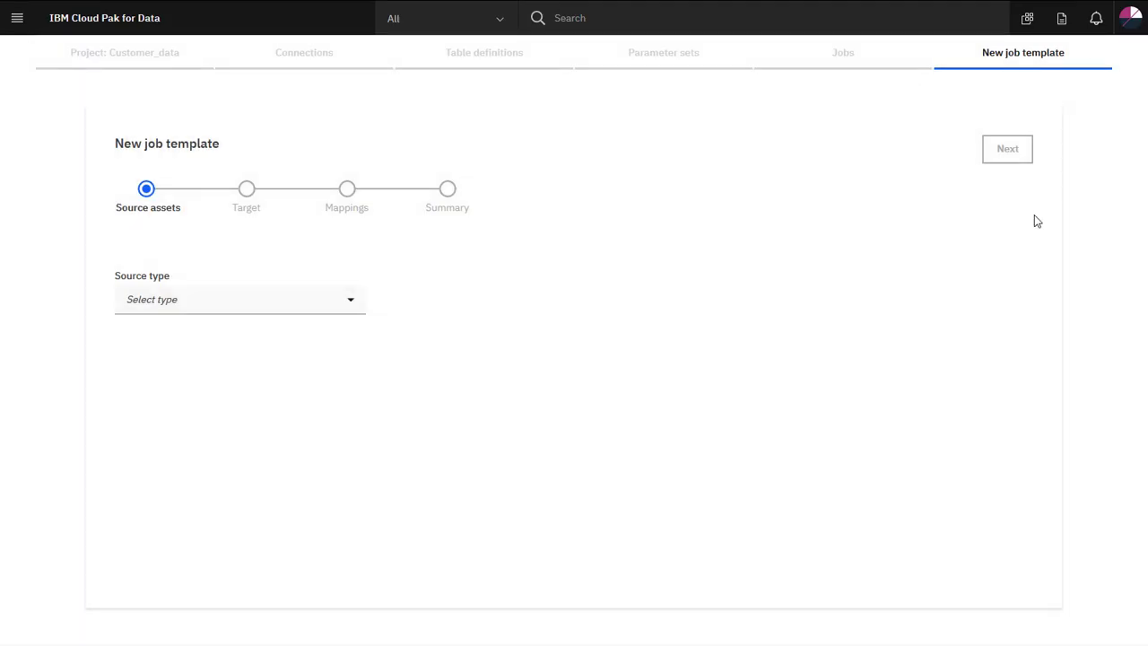
Upload automobile_performance_data.csv as the local-file source and continue to the target step.
click(345, 305)
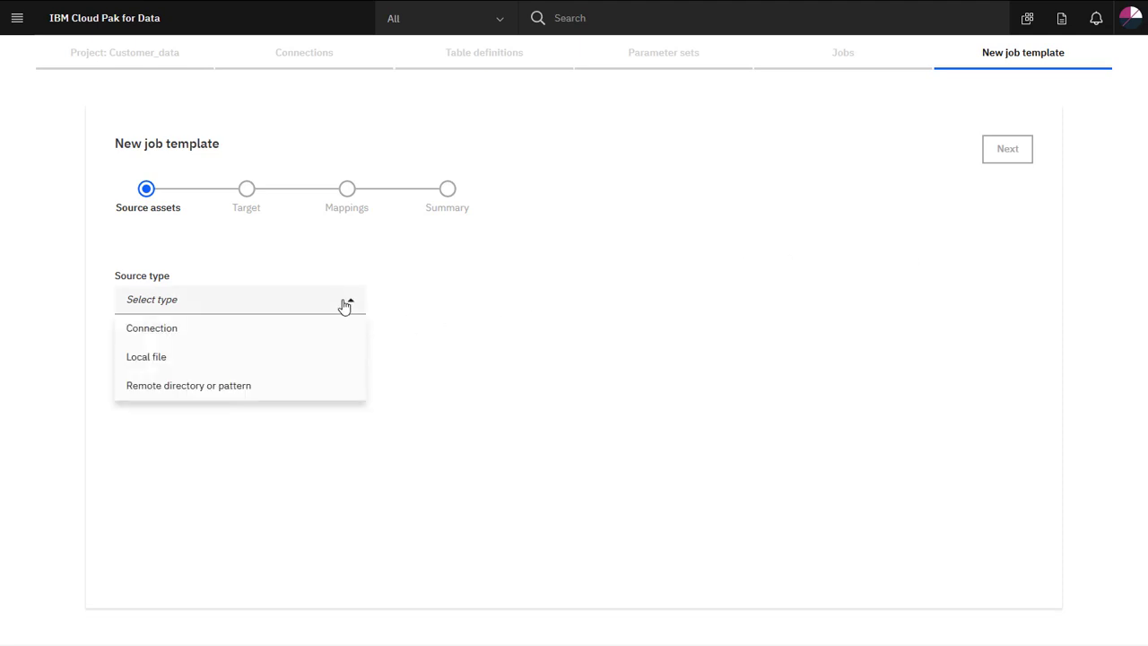
click(326, 357)
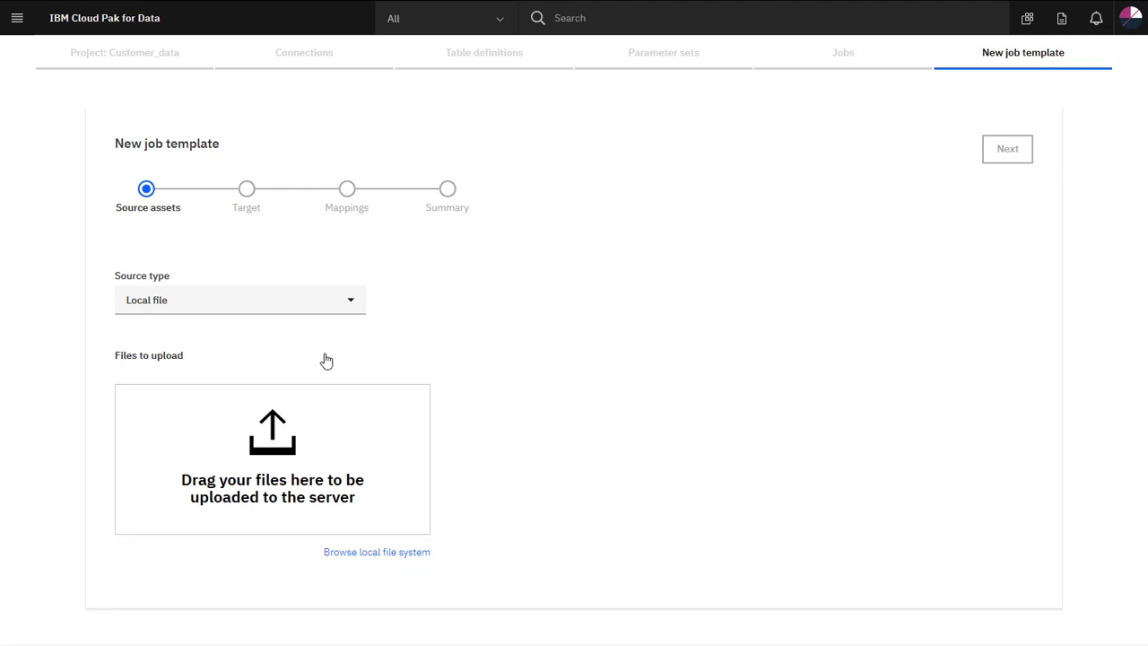
click(347, 553)
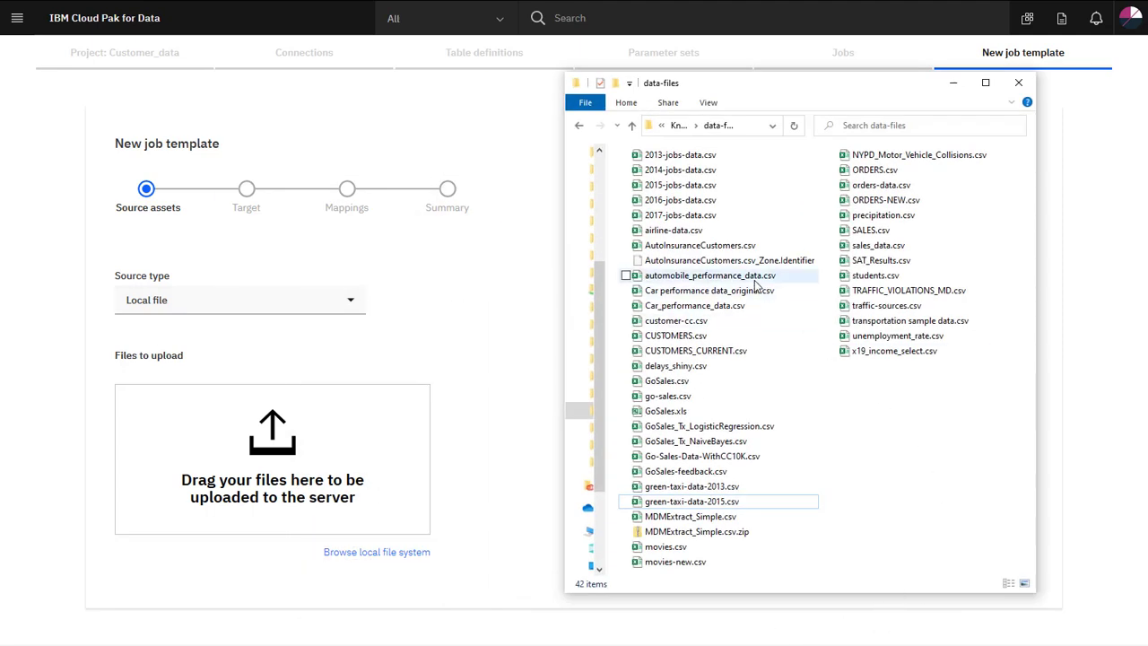
drag(718, 276, 306, 489)
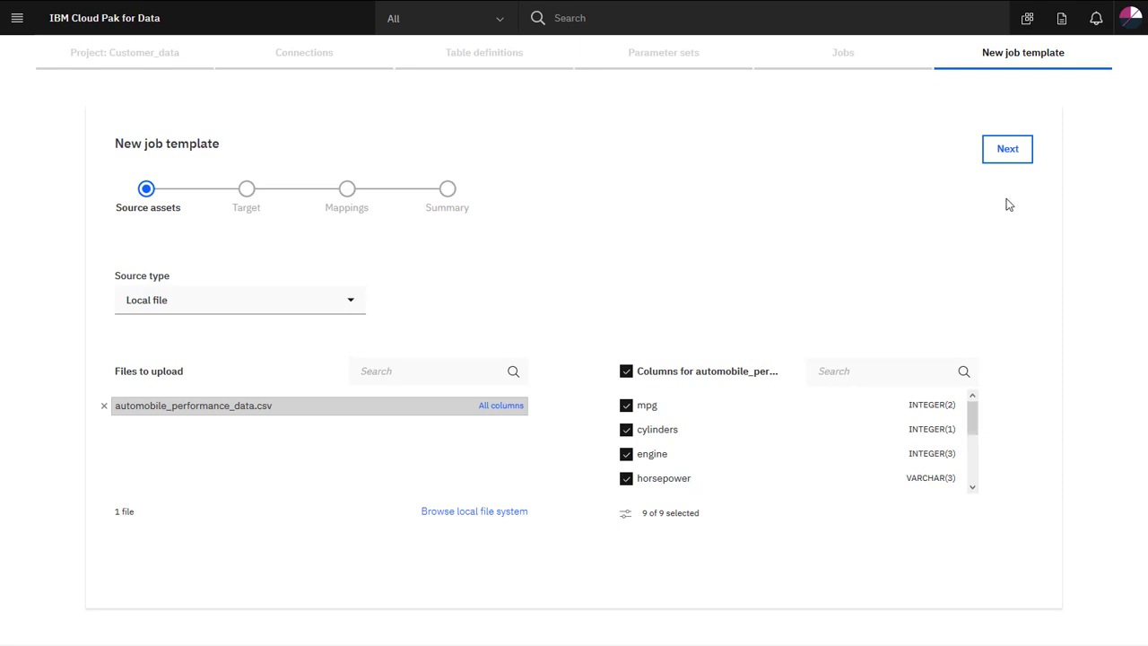
click(1006, 165)
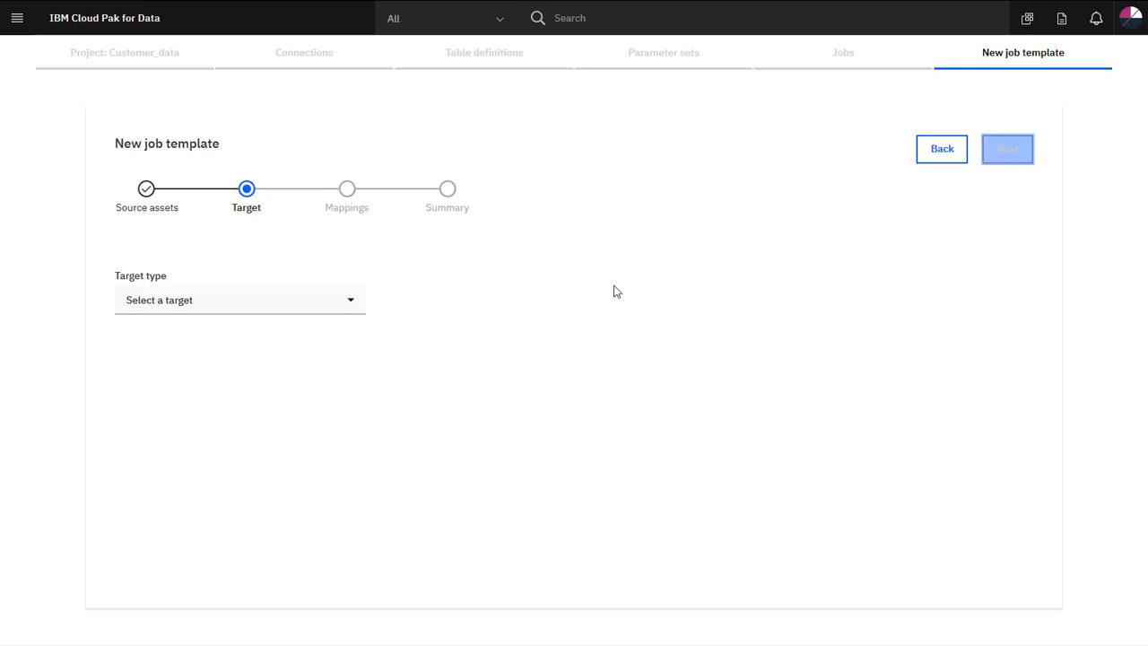
Set the target type to Remote directory with the Customer_data directory path.
click(353, 304)
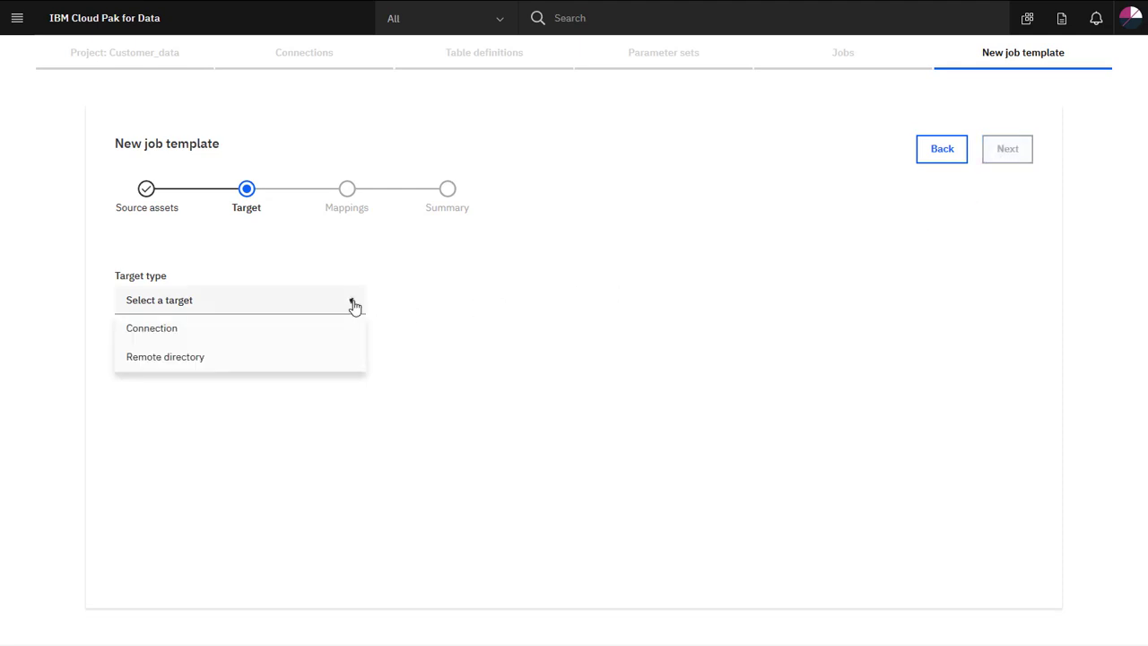
click(333, 360)
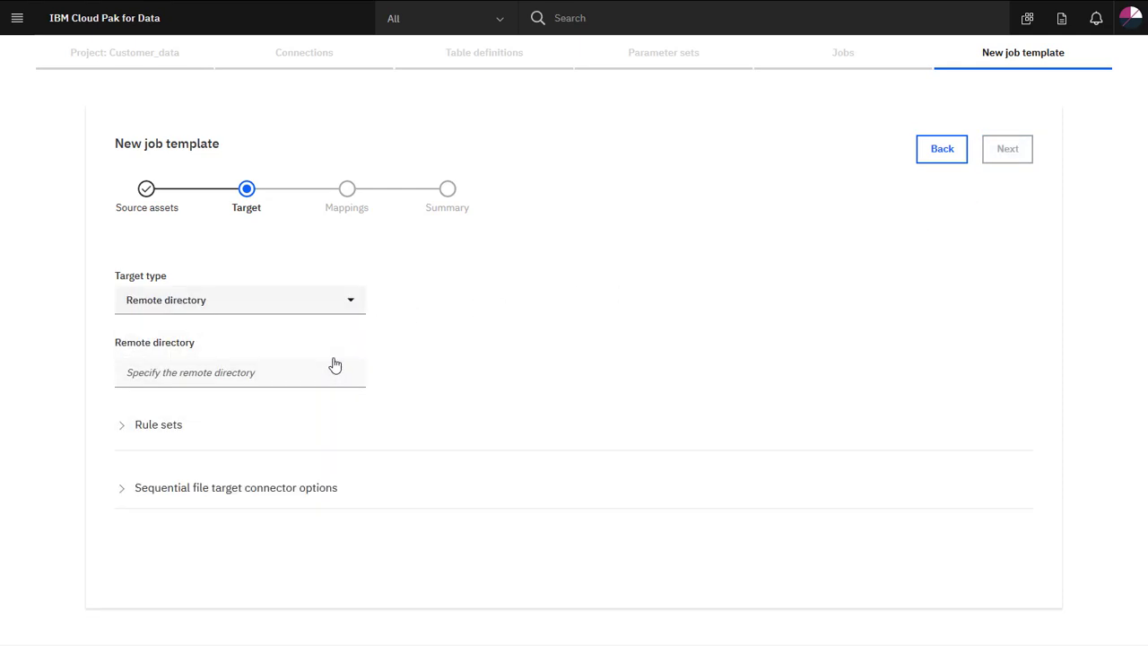
click(333, 369)
key(ctrl+v)
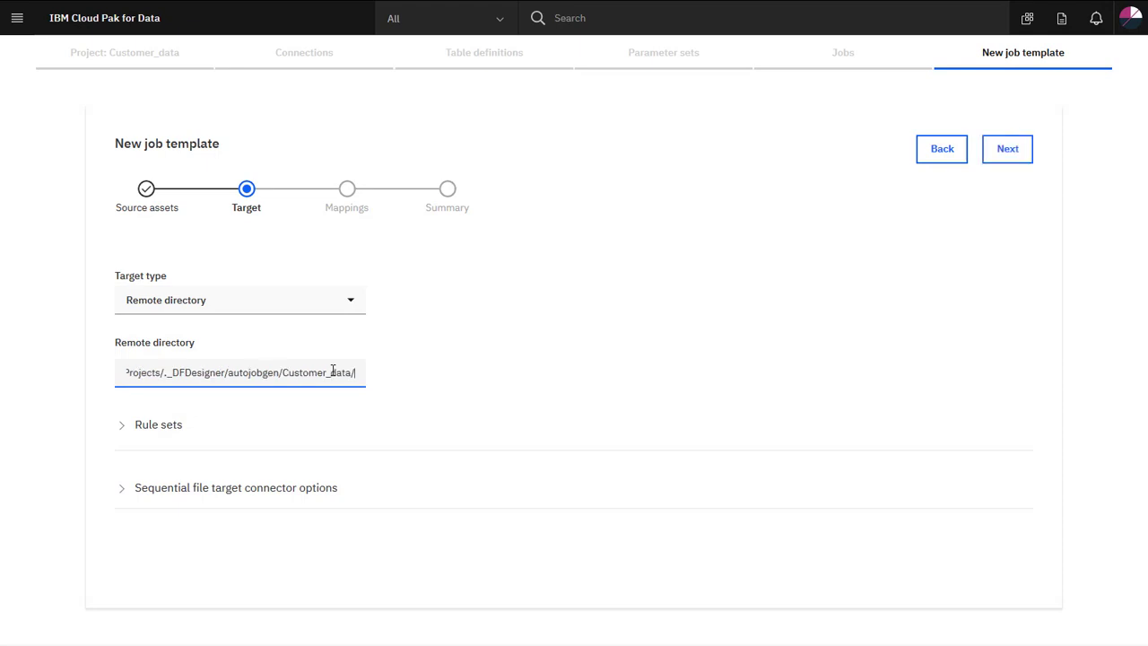
Apply SeqFileTargetConnectorRuleSet and SeqFileTargetNamingRuleSet to the target and proceed to mappings.
click(337, 490)
scroll(453, 493, down, 2)
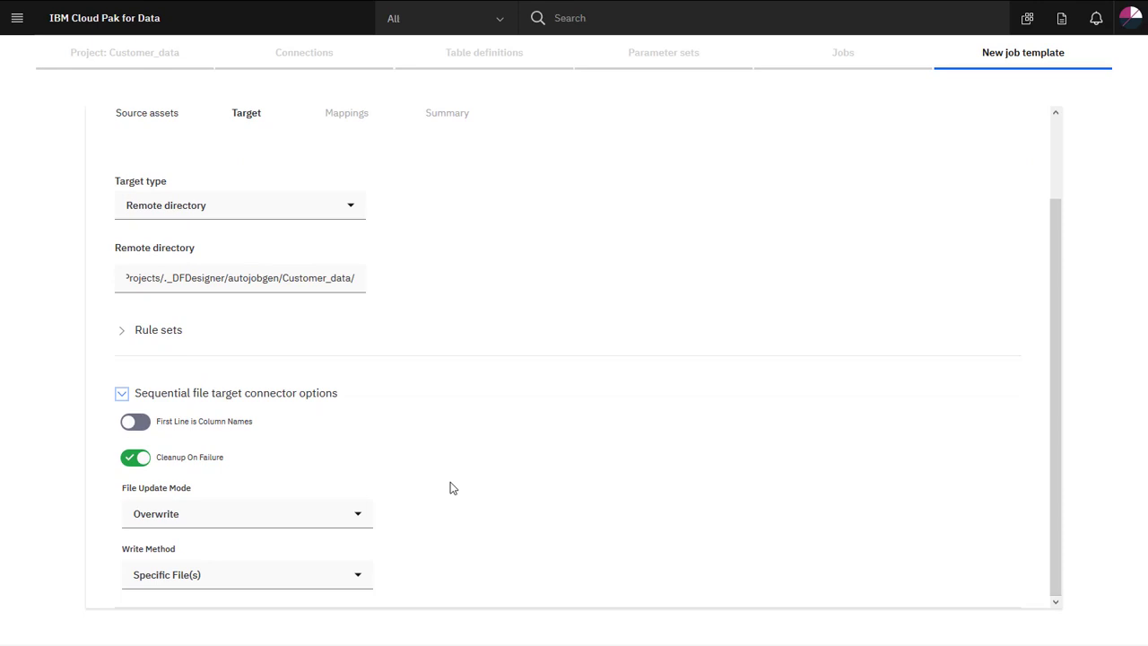
click(176, 339)
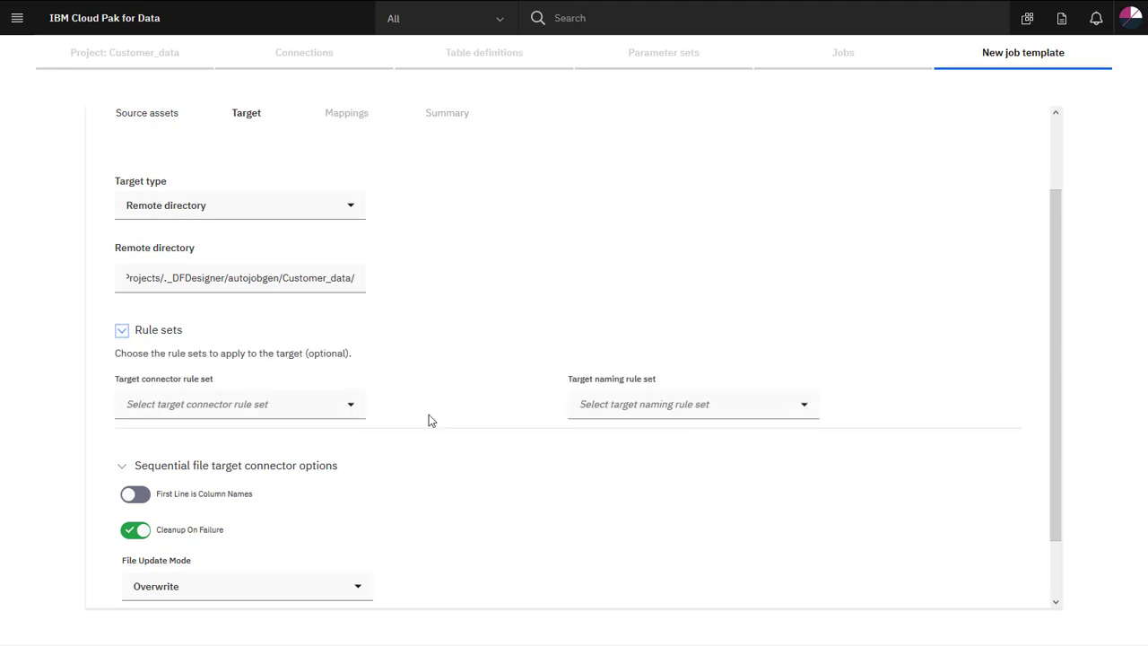
scroll(431, 417, down, 2)
click(360, 342)
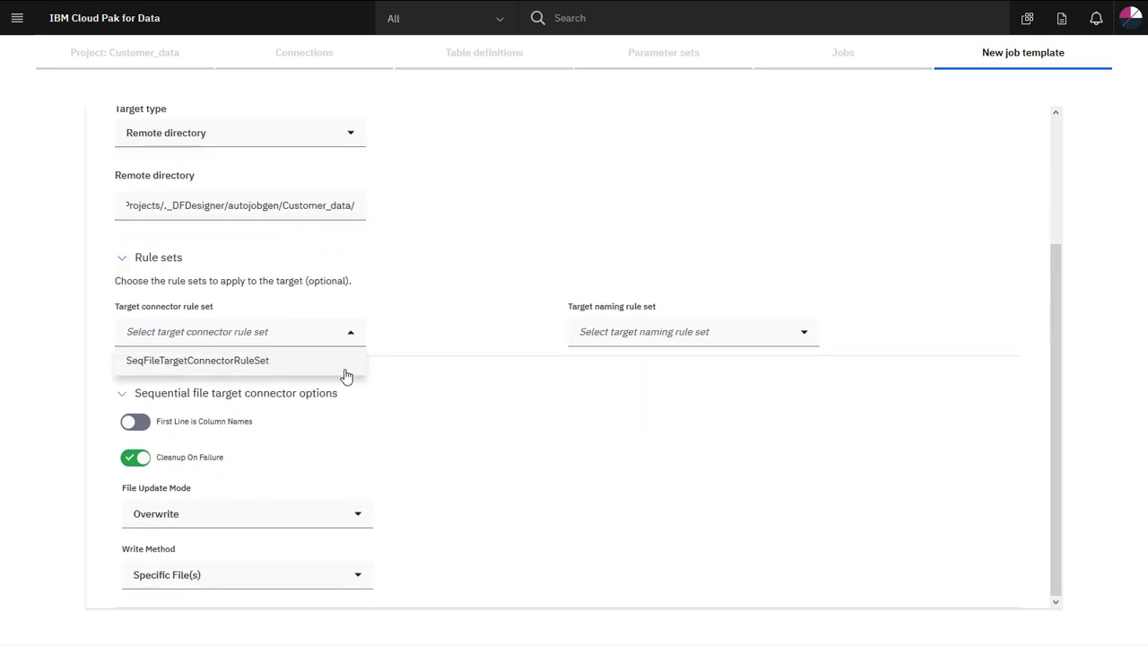
click(346, 372)
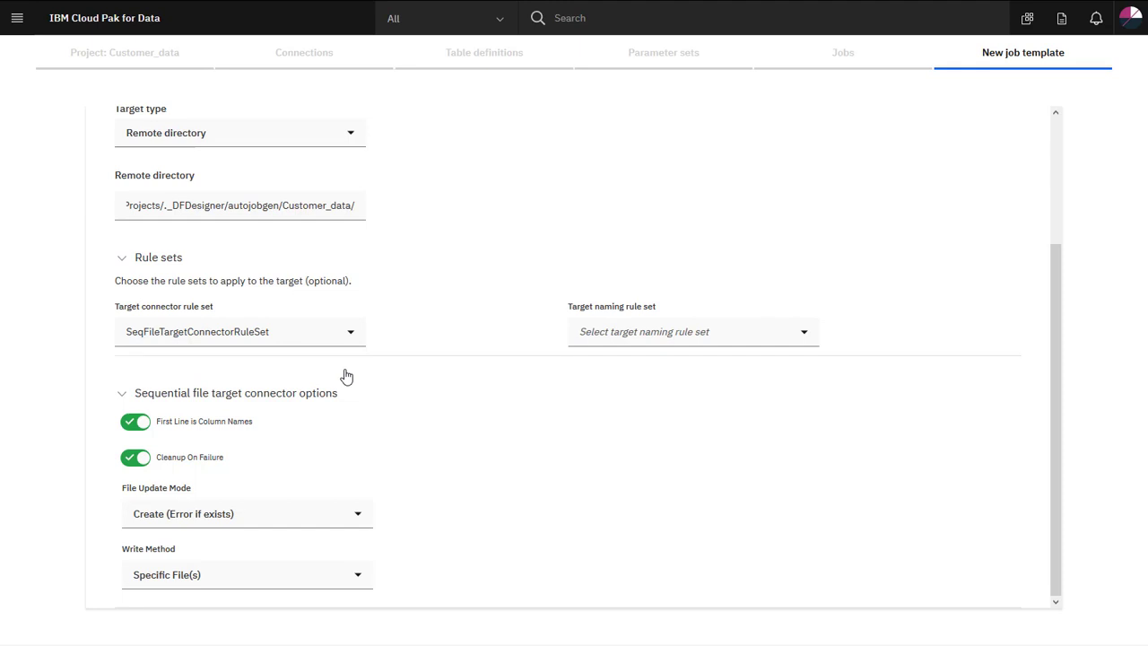
click(798, 344)
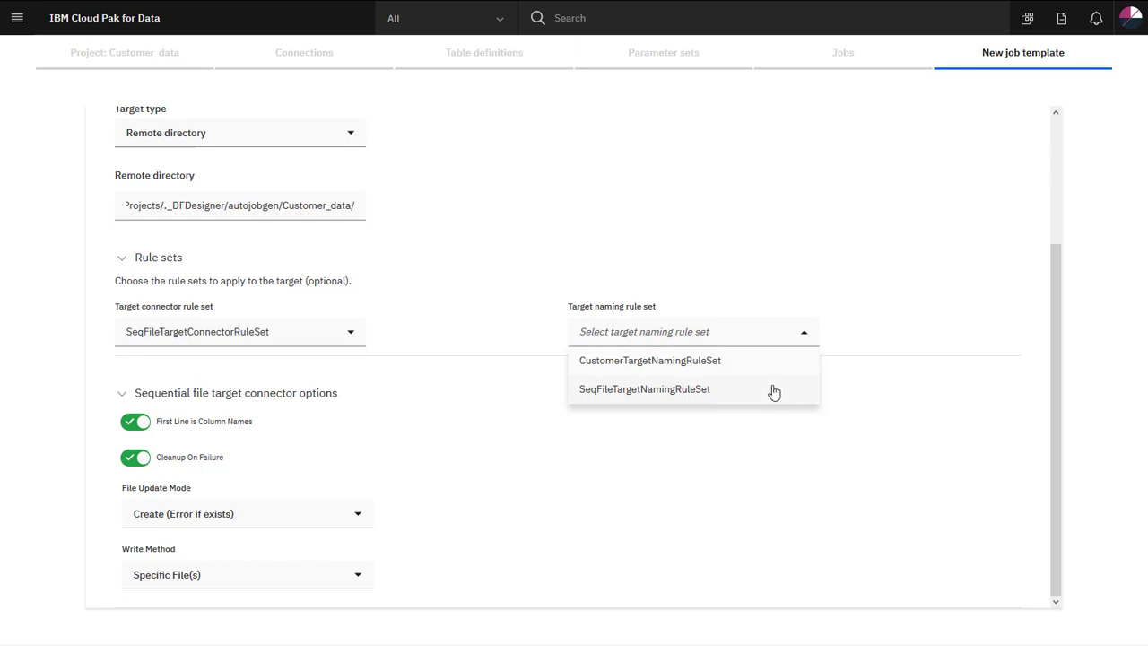
click(775, 390)
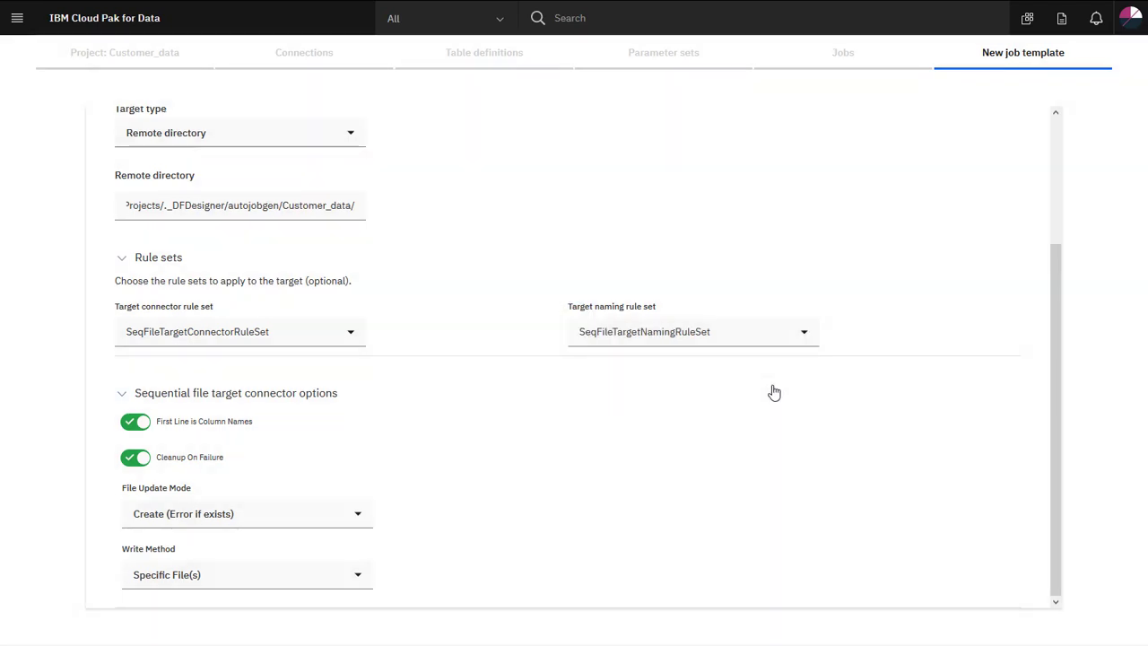
scroll(978, 292, up, 3)
click(1006, 159)
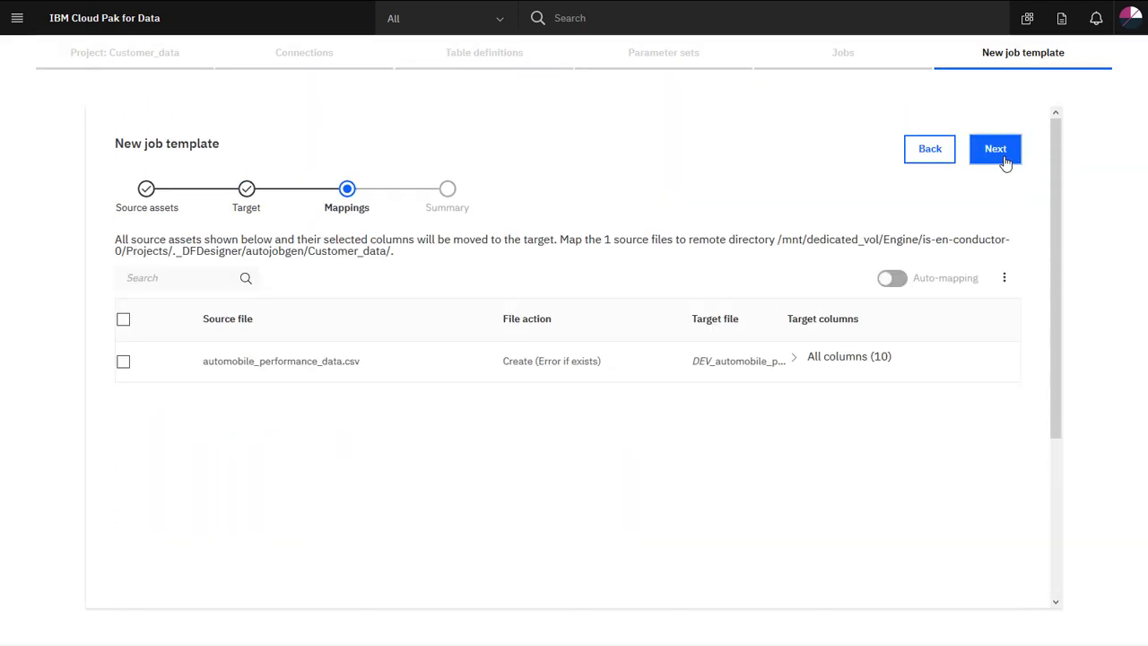
Expand the target file's column mappings, confirm each maps to a _GO column, then go to Summary.
click(795, 360)
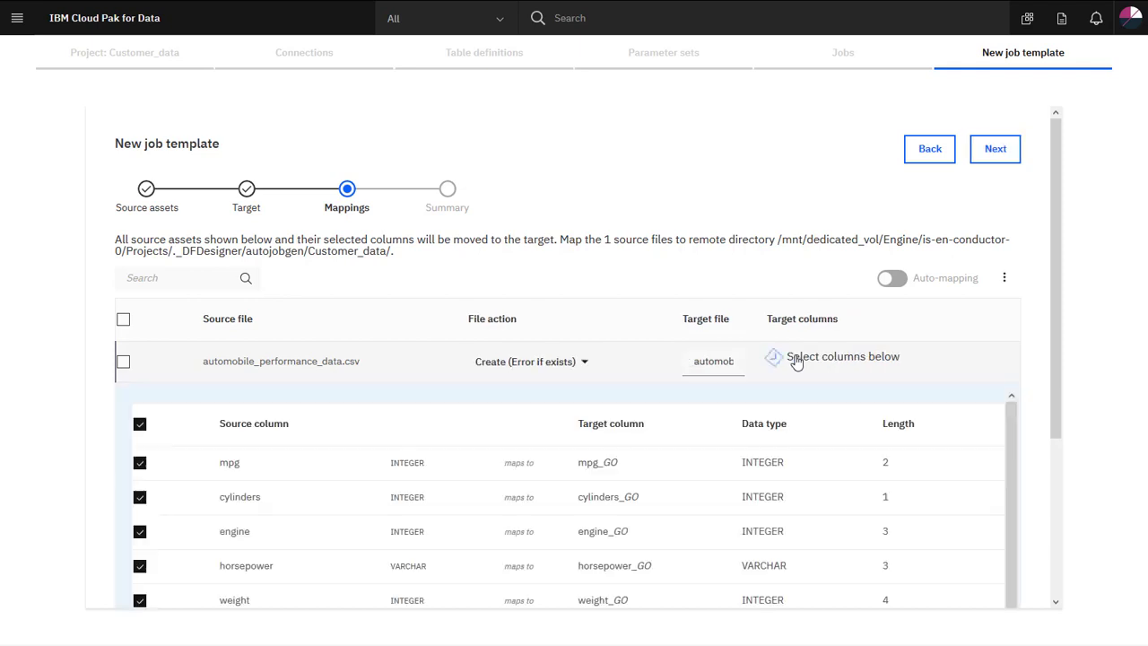
drag(1059, 389, 1038, 515)
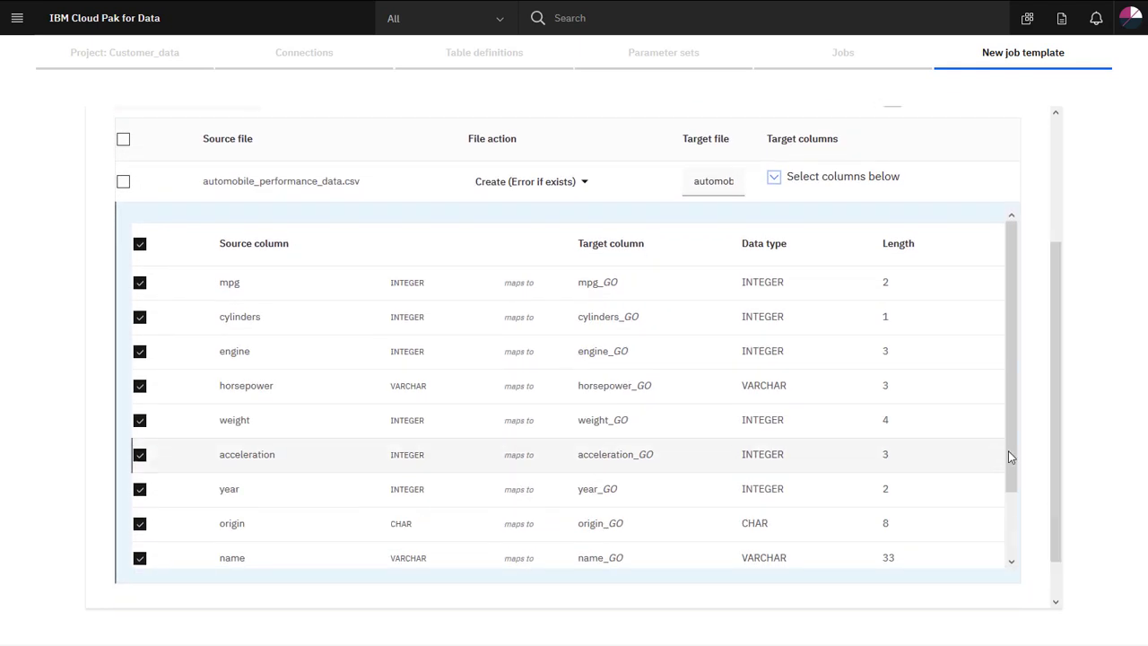
scroll(1011, 468, down, 1)
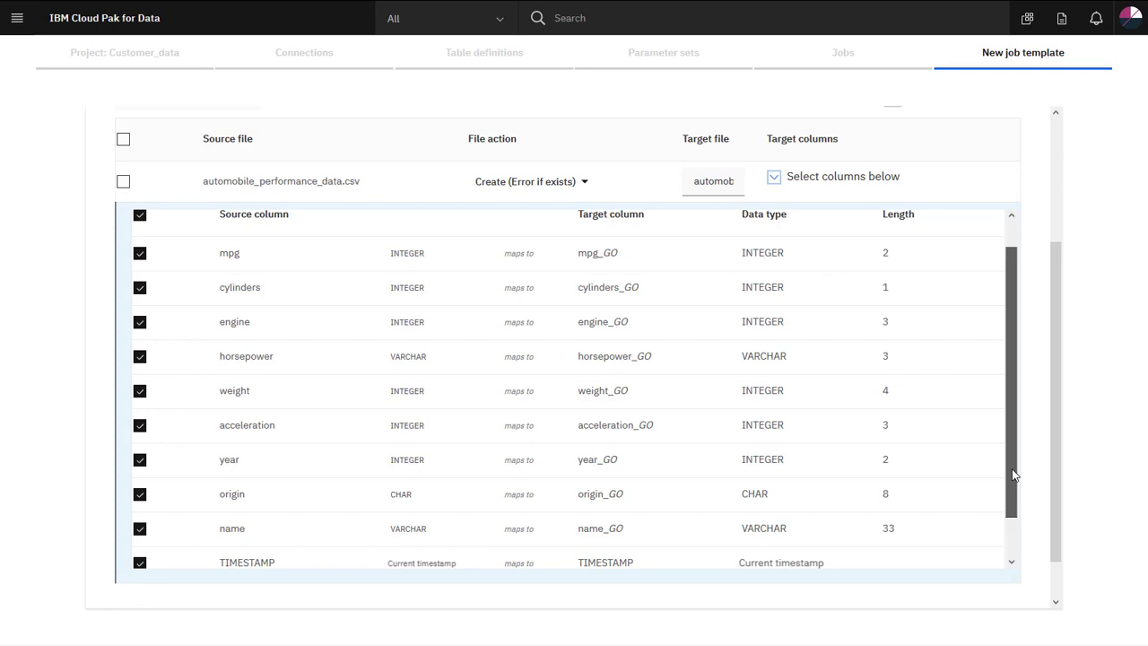
scroll(1031, 449, up, 5)
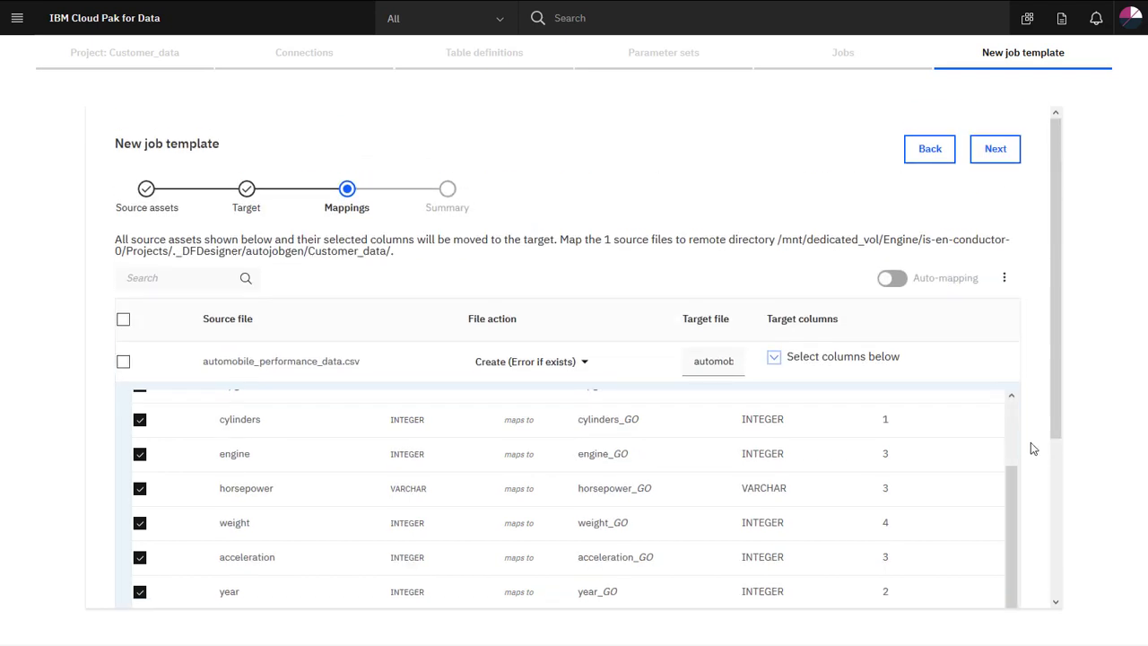
click(1007, 148)
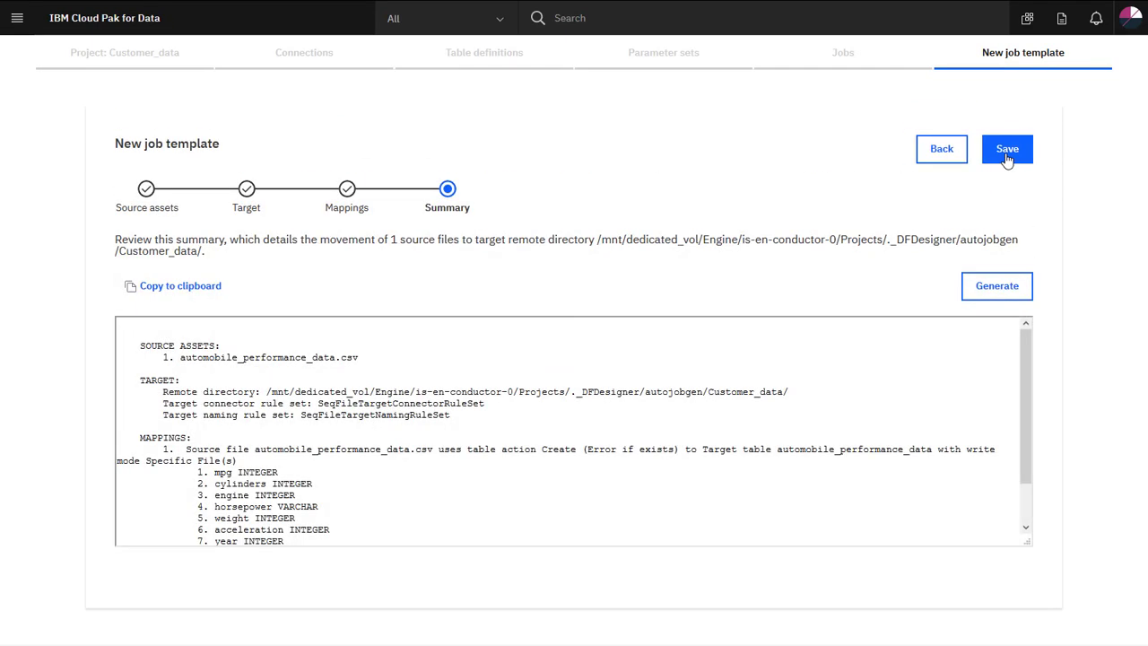
Save the job template as SeqFileJobTemplate.
drag(1023, 346, 1020, 397)
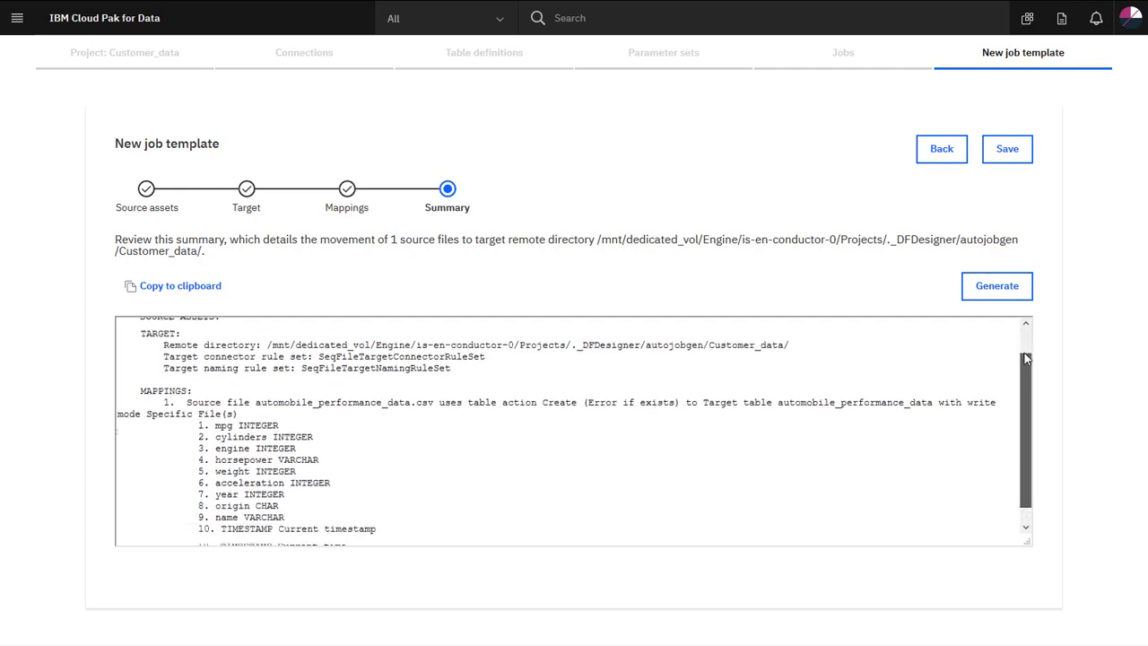
click(1008, 151)
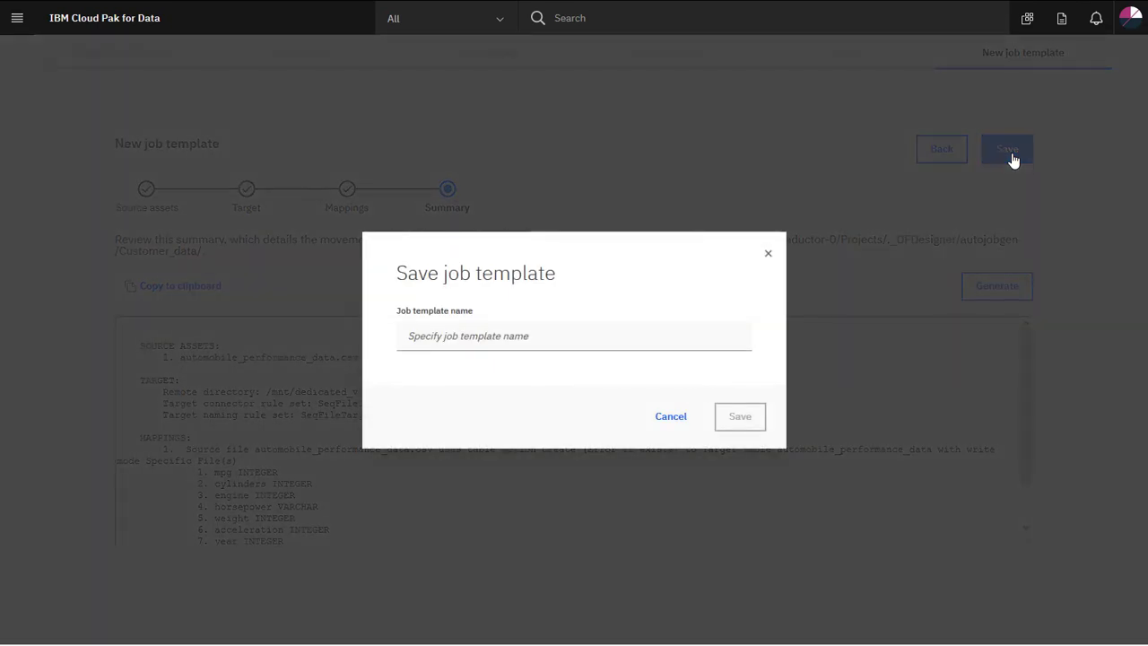
click(722, 337)
text(SeqFileJobTemplate)
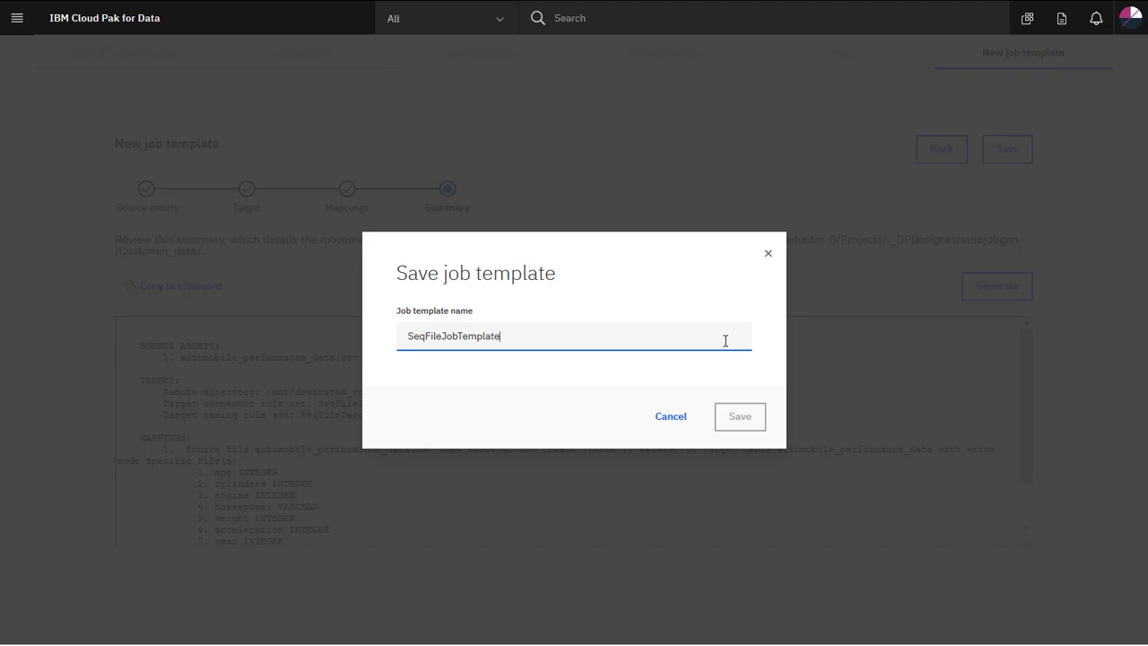
click(741, 417)
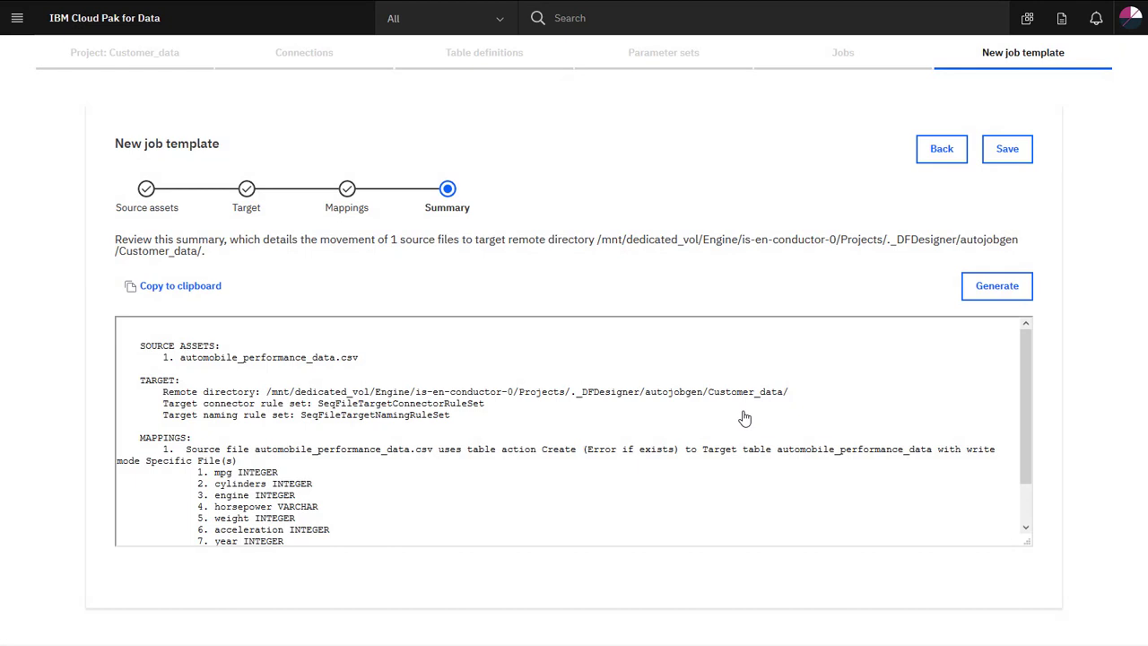
Generate a parallel job named SeqFileJobFromTemplate from the template.
click(1002, 292)
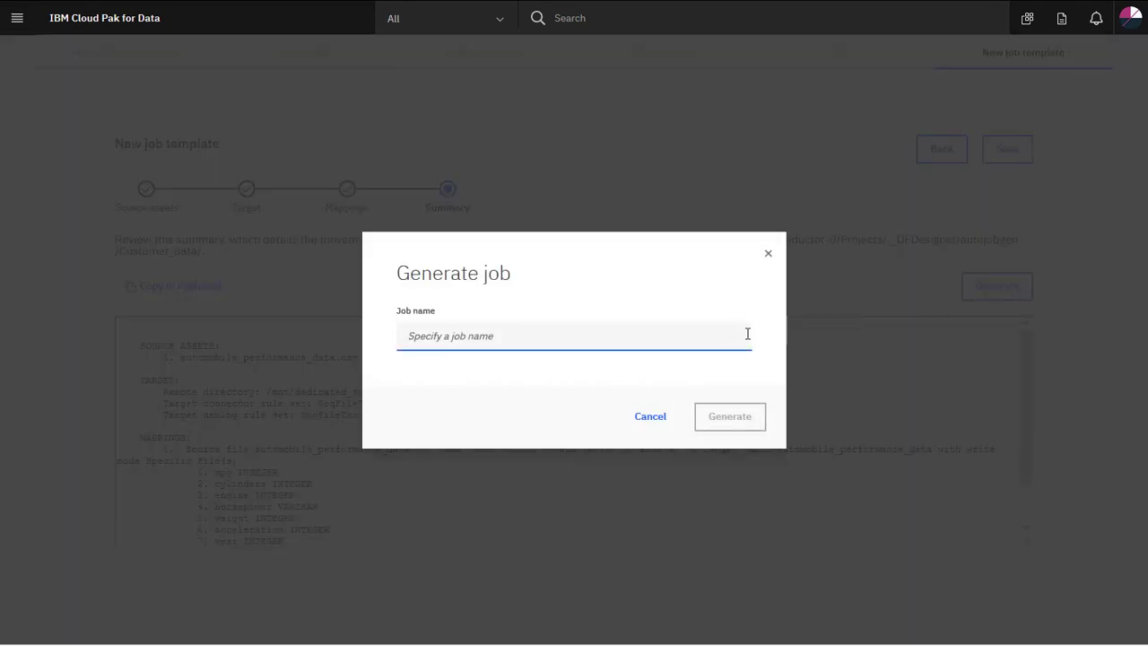
text(SeqFileJobFromTemplate)
click(728, 419)
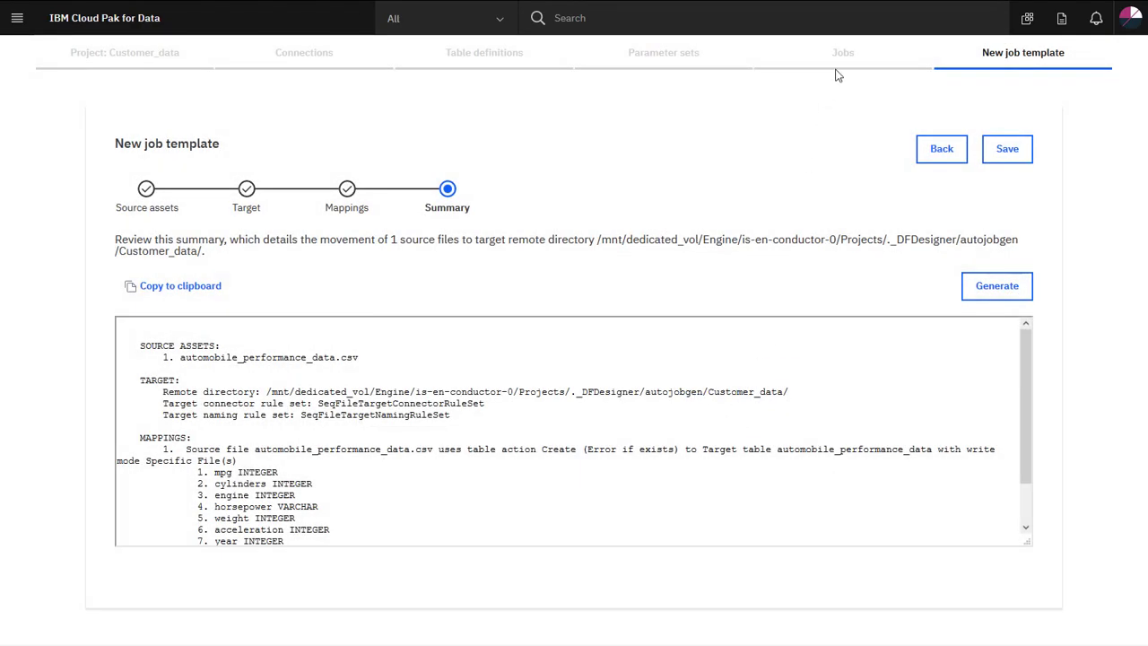
click(839, 56)
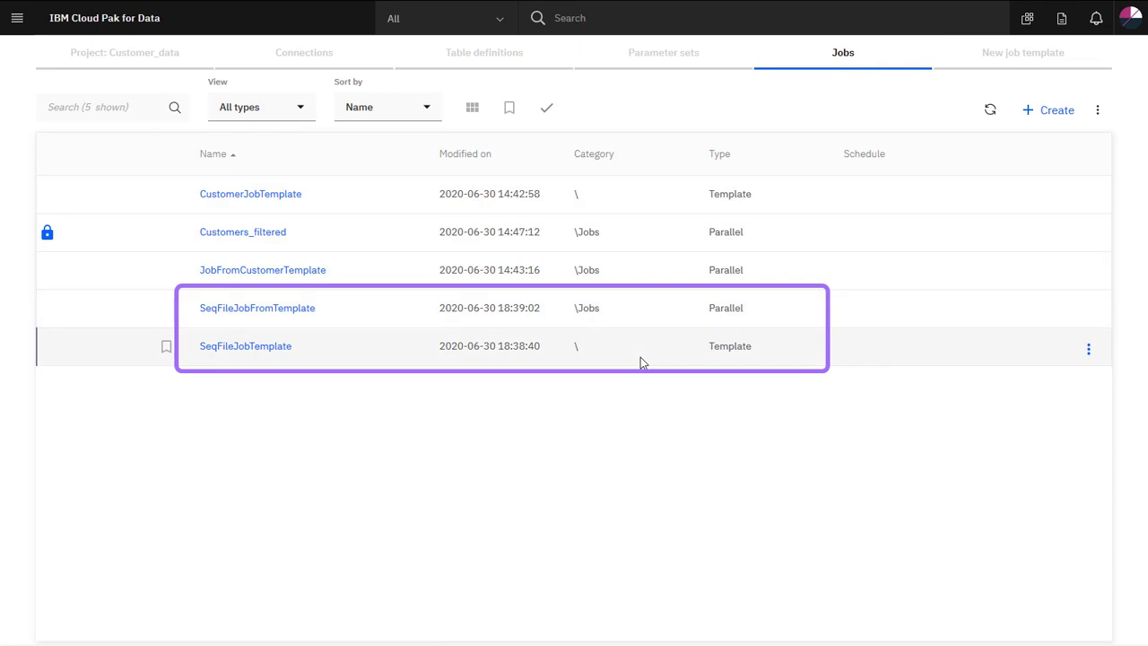
Open SeqFileJobFromTemplate, review the source stage's full file path unchanged, then open Trans_2's properties.
click(241, 309)
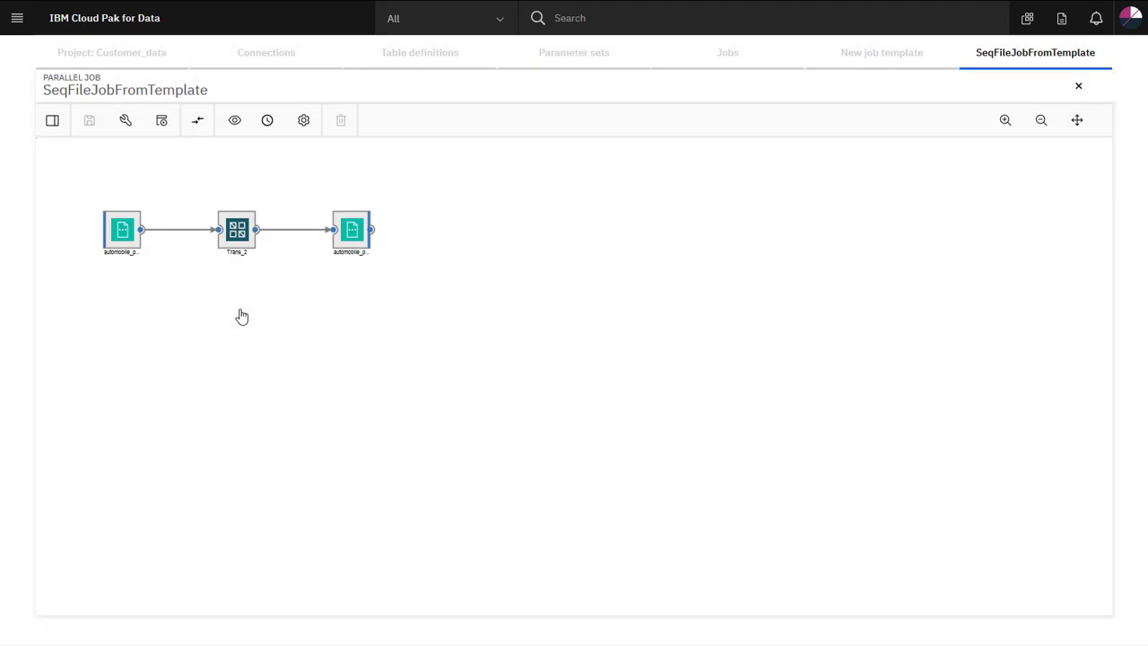
double_click(123, 235)
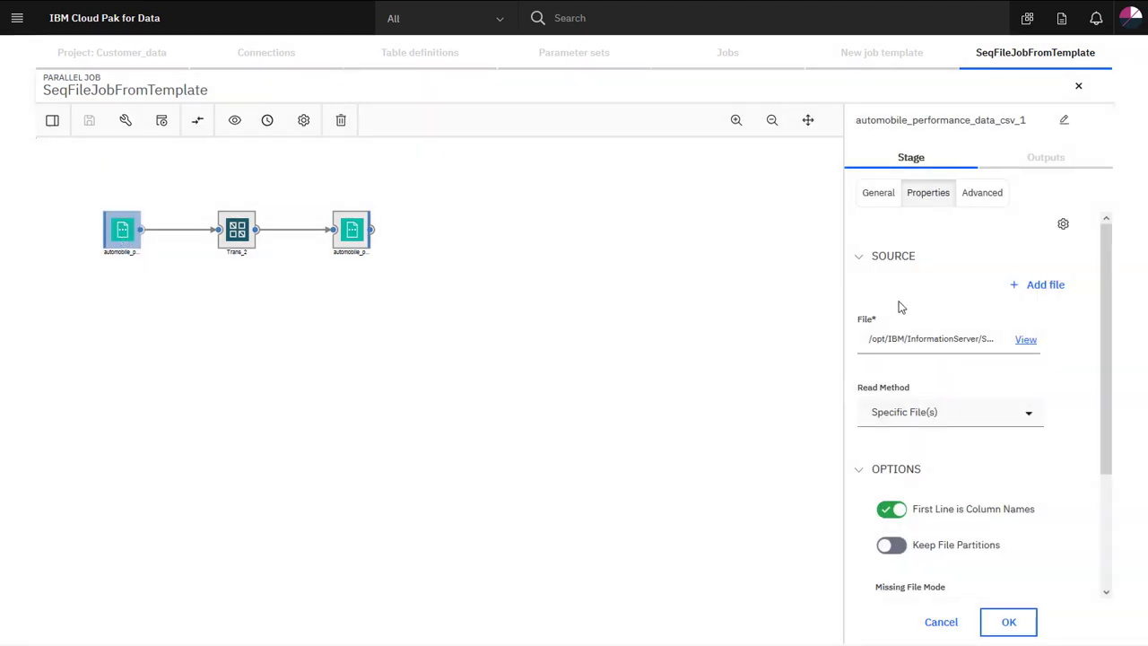
click(966, 338)
key(End)
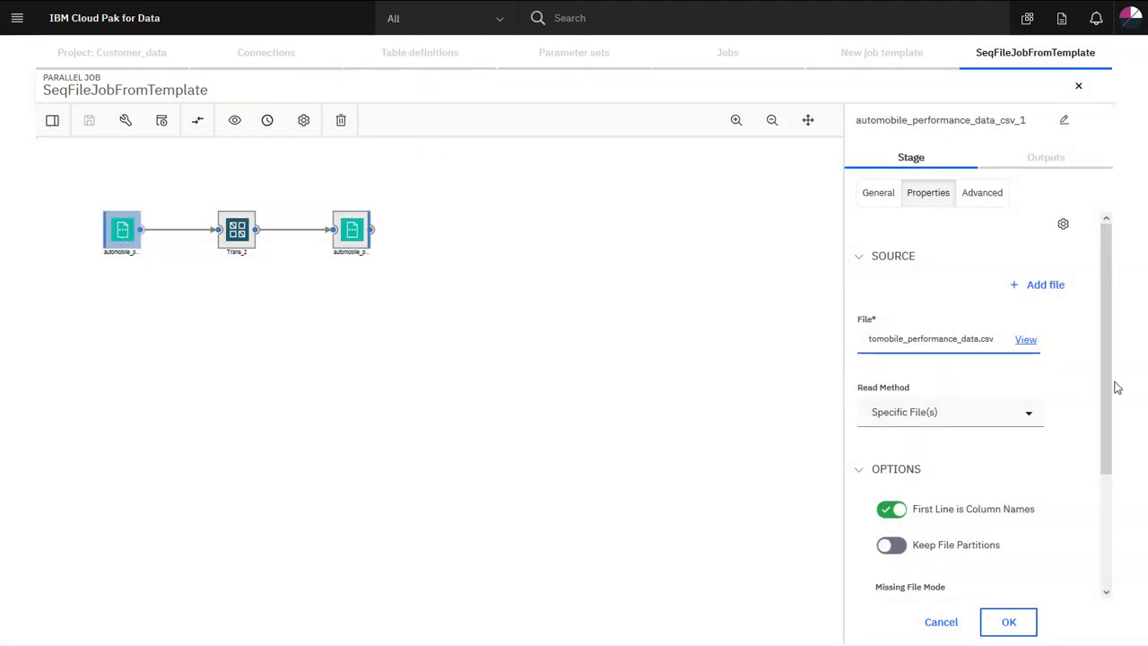
drag(1104, 385, 1138, 503)
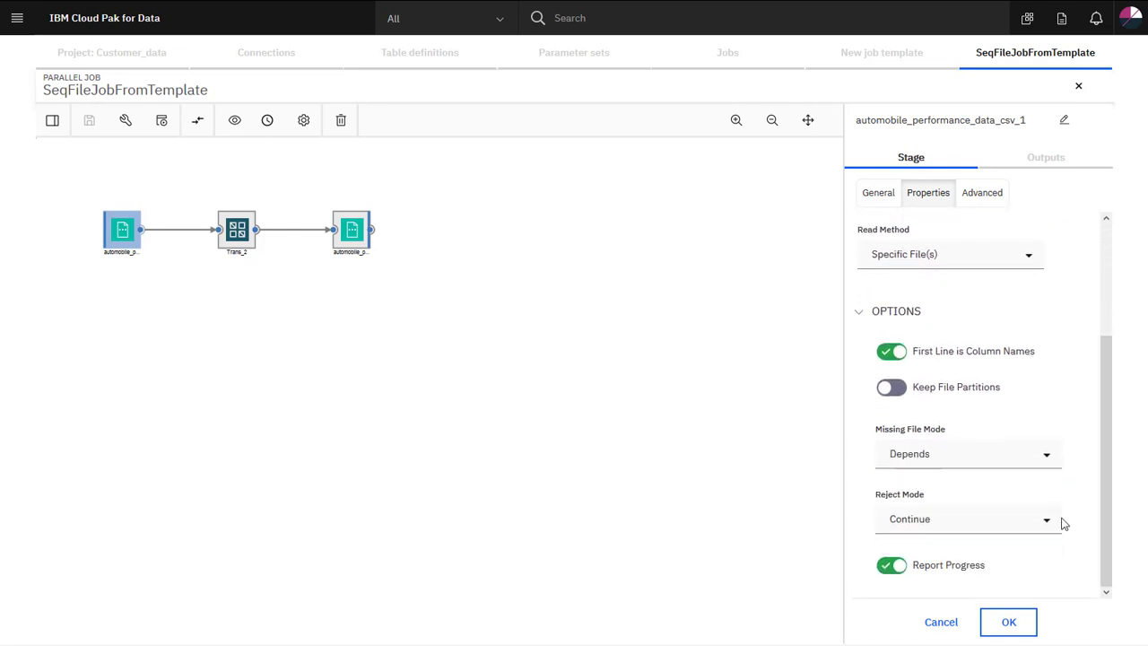
click(950, 628)
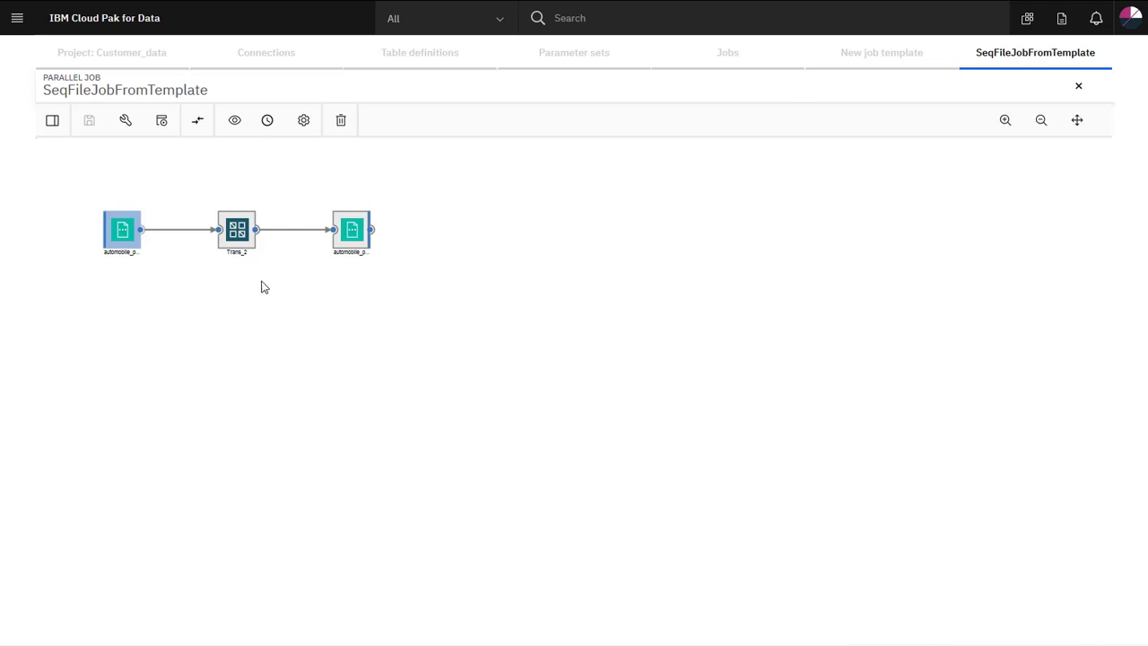
double_click(226, 231)
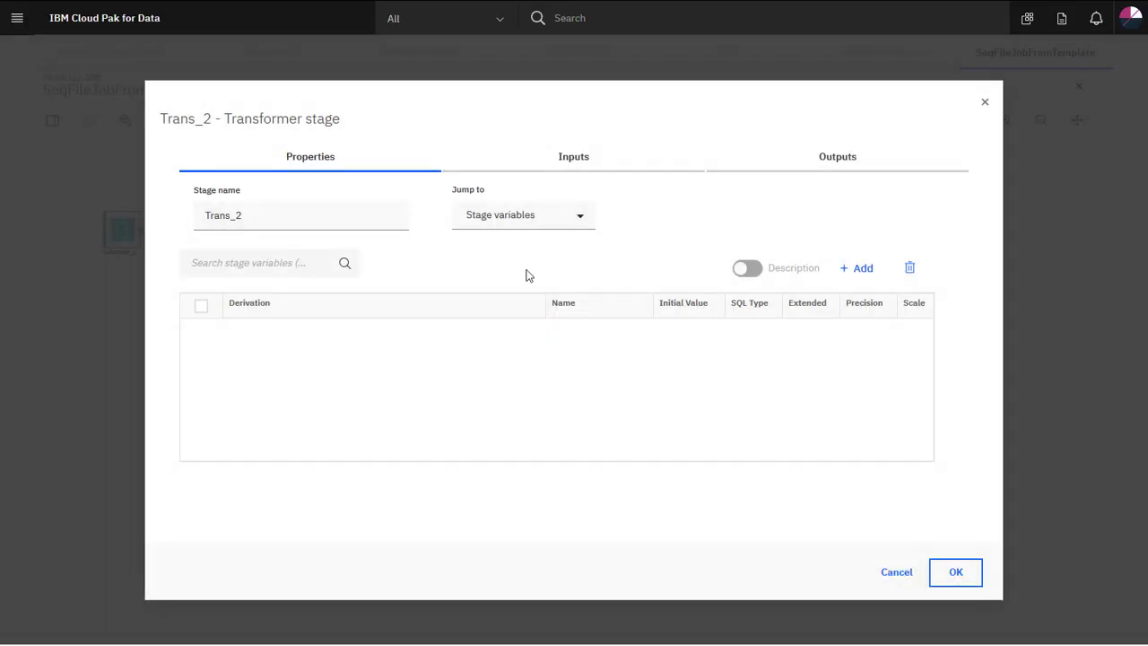
click(814, 156)
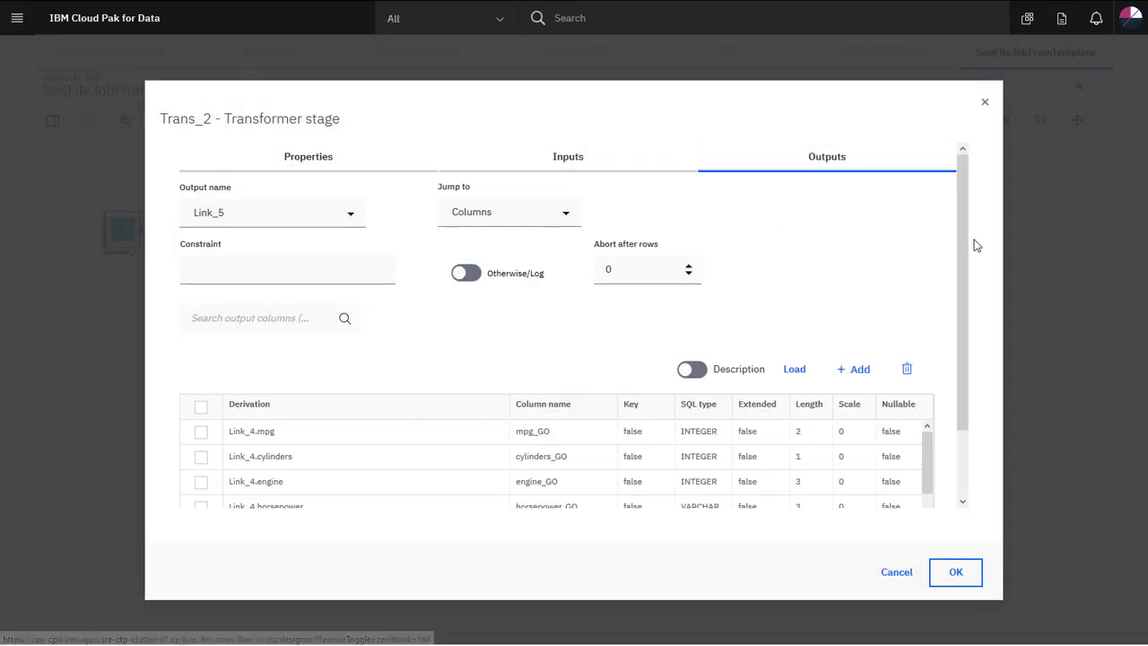
scroll(966, 269, down, 2)
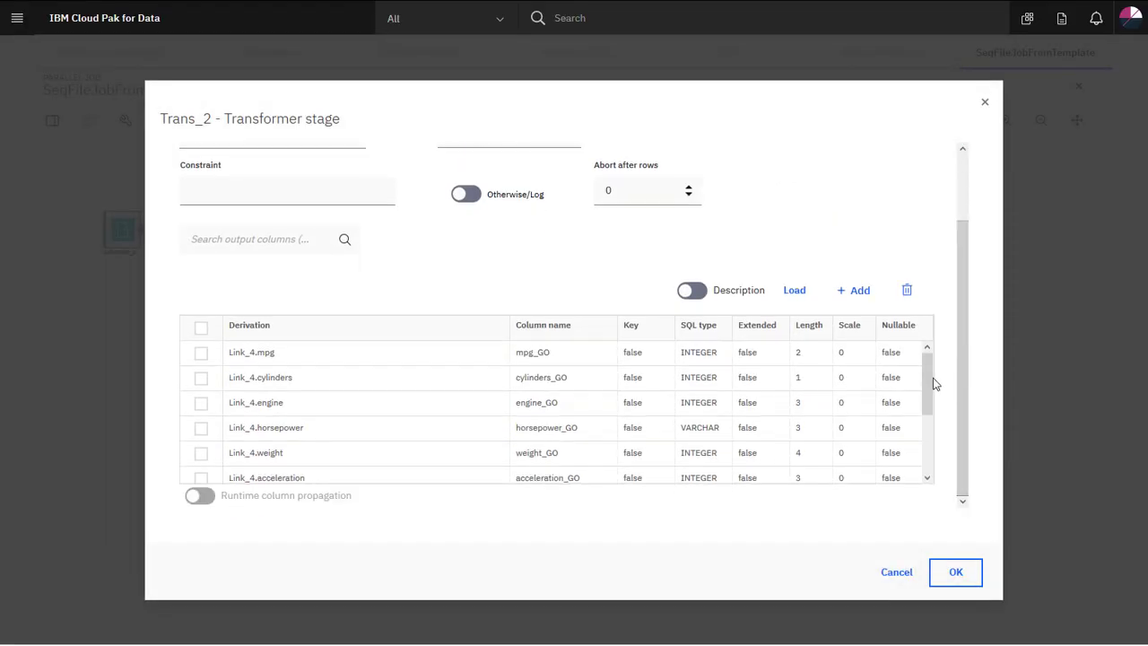
drag(933, 384, 943, 472)
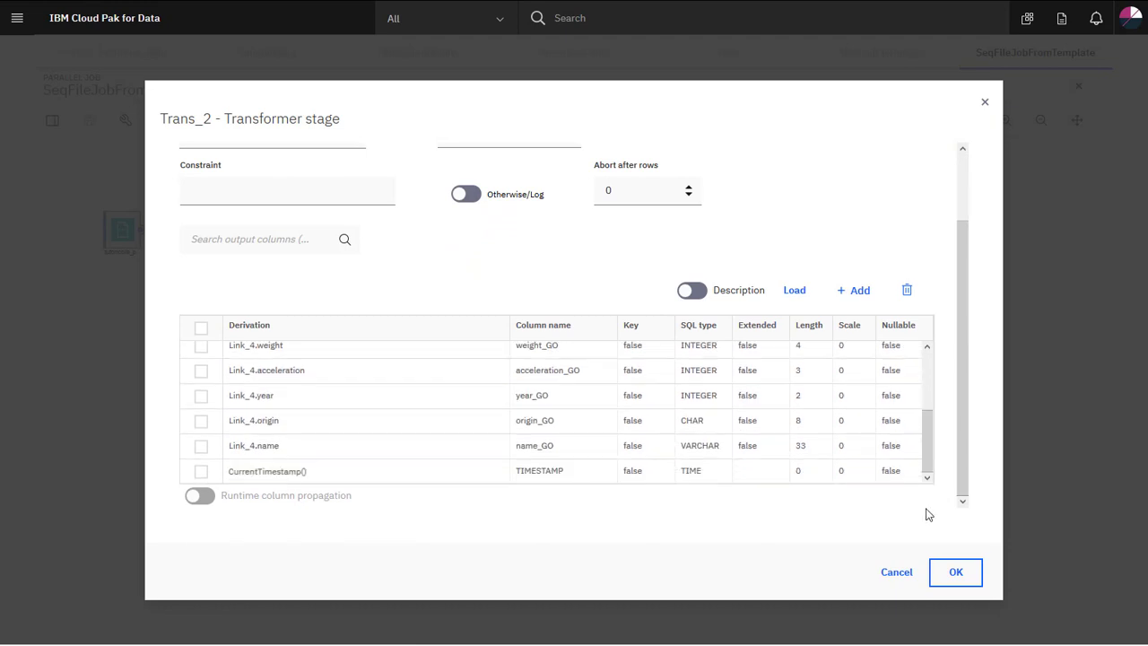
click(897, 573)
double_click(342, 230)
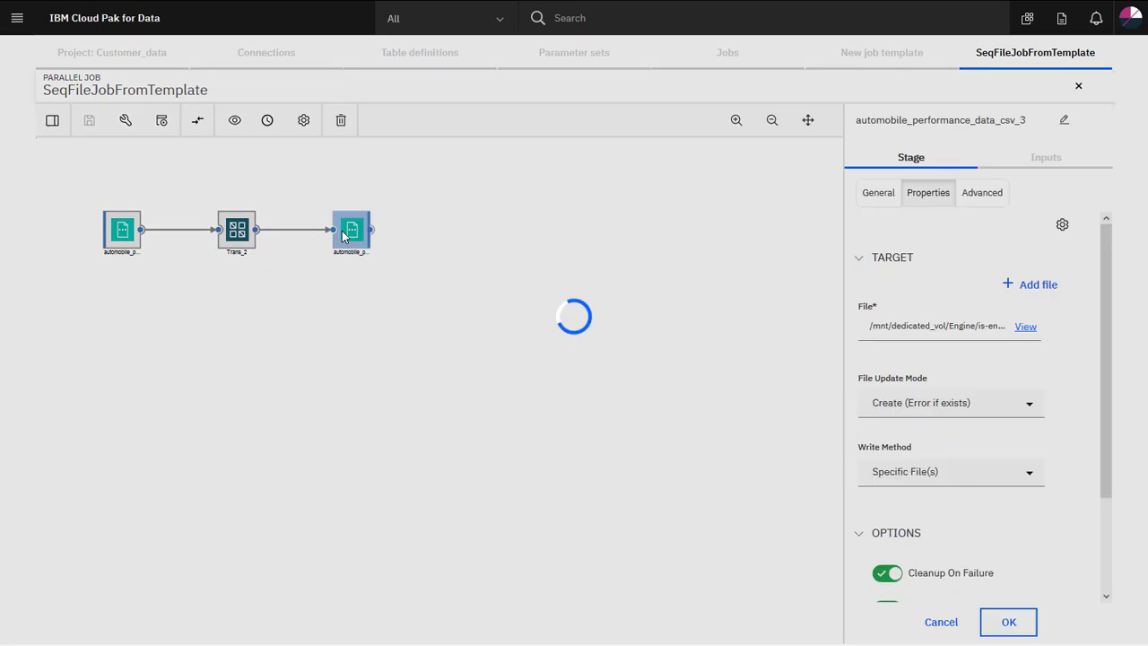
click(975, 330)
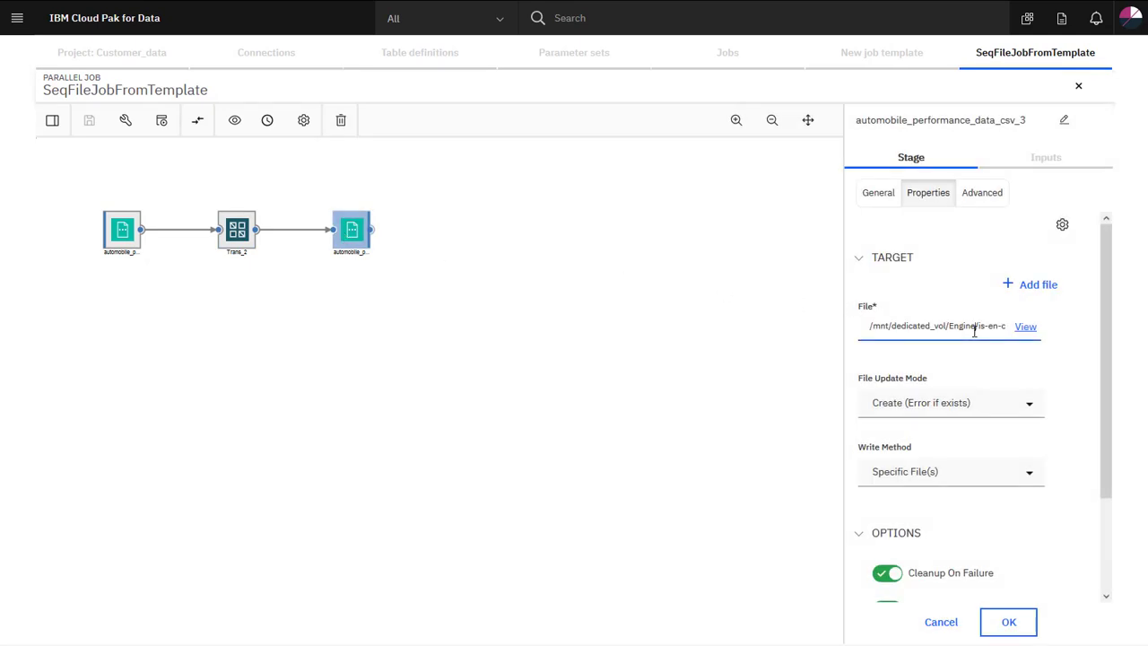
key(End)
key(Left)
key(Left)
key(Left)
key(Left)
key(Left)
key(Left)
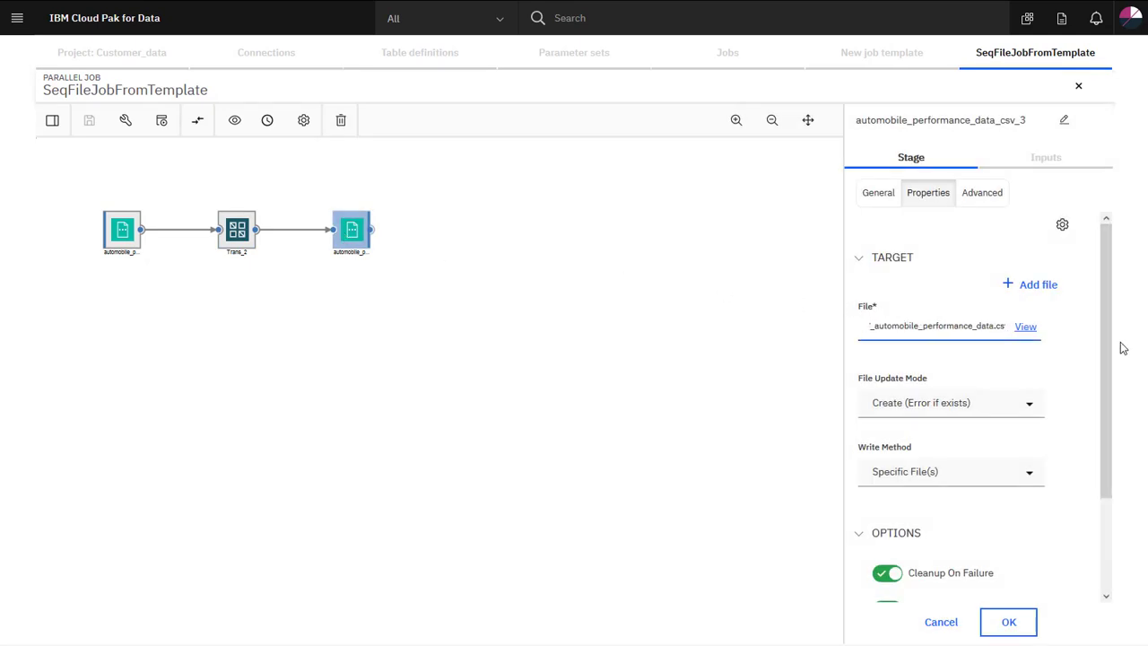
drag(1110, 346, 1131, 441)
click(944, 628)
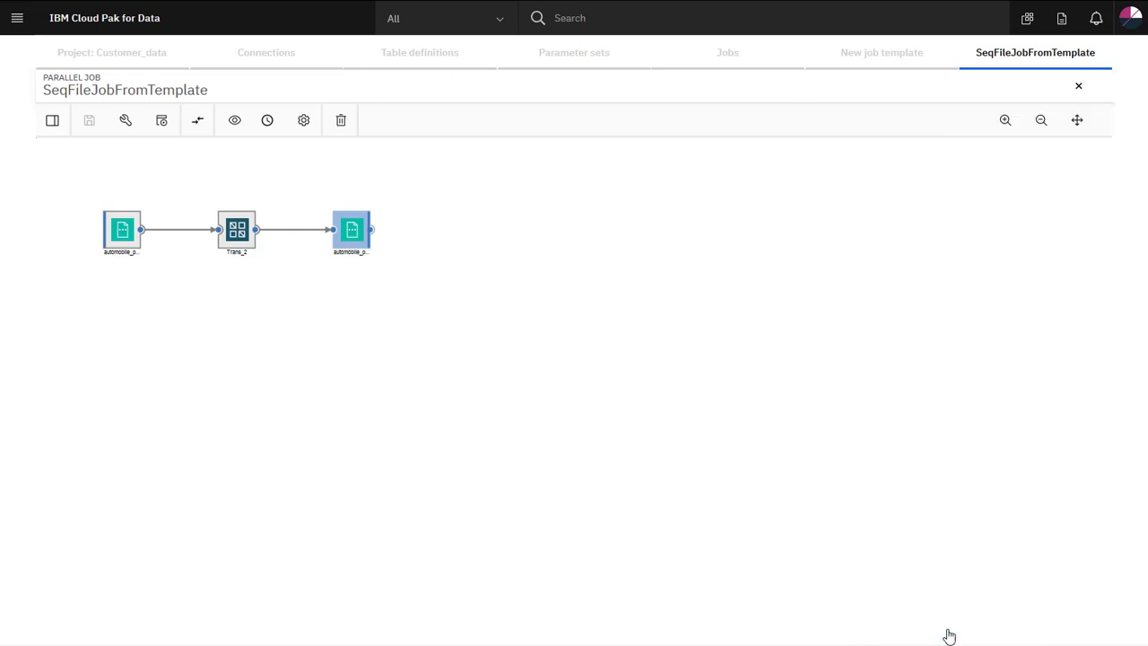
Compile SeqFileJobFromTemplate and run it.
click(127, 125)
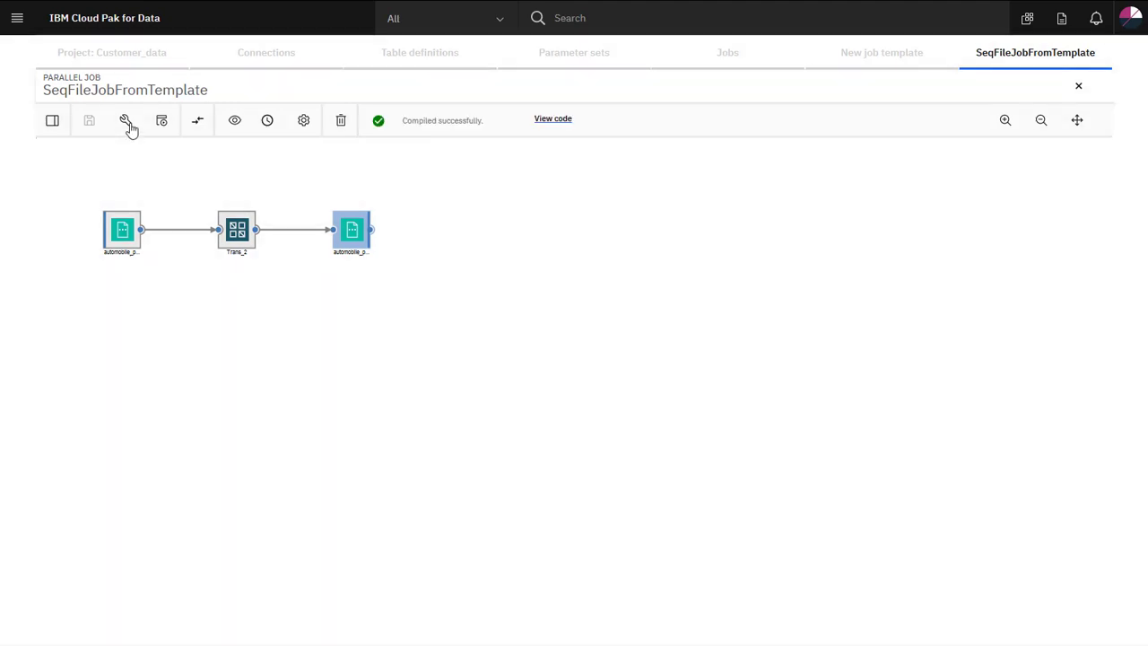
click(161, 131)
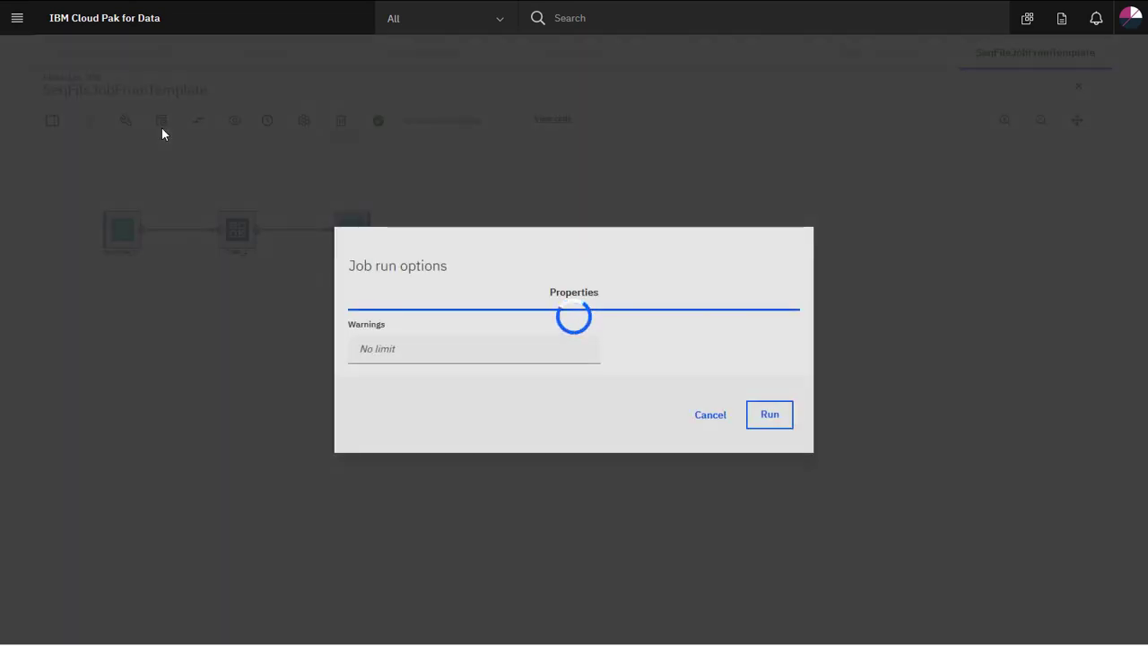
click(783, 425)
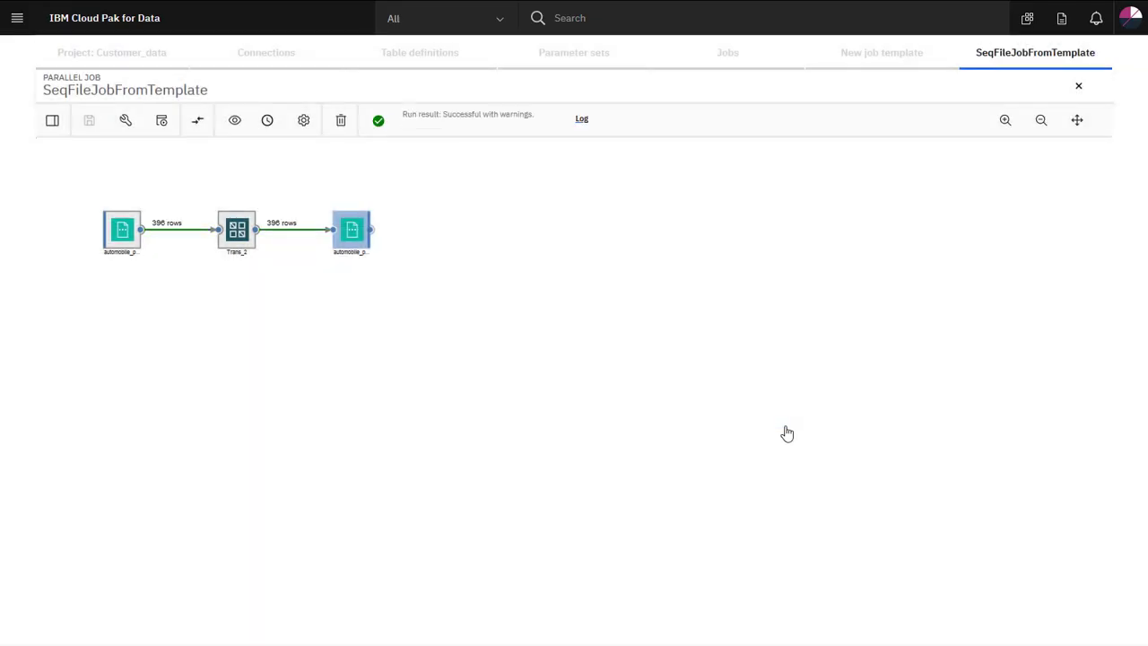
Preview the target file's data, showing _GO column headers and timestamps.
double_click(351, 226)
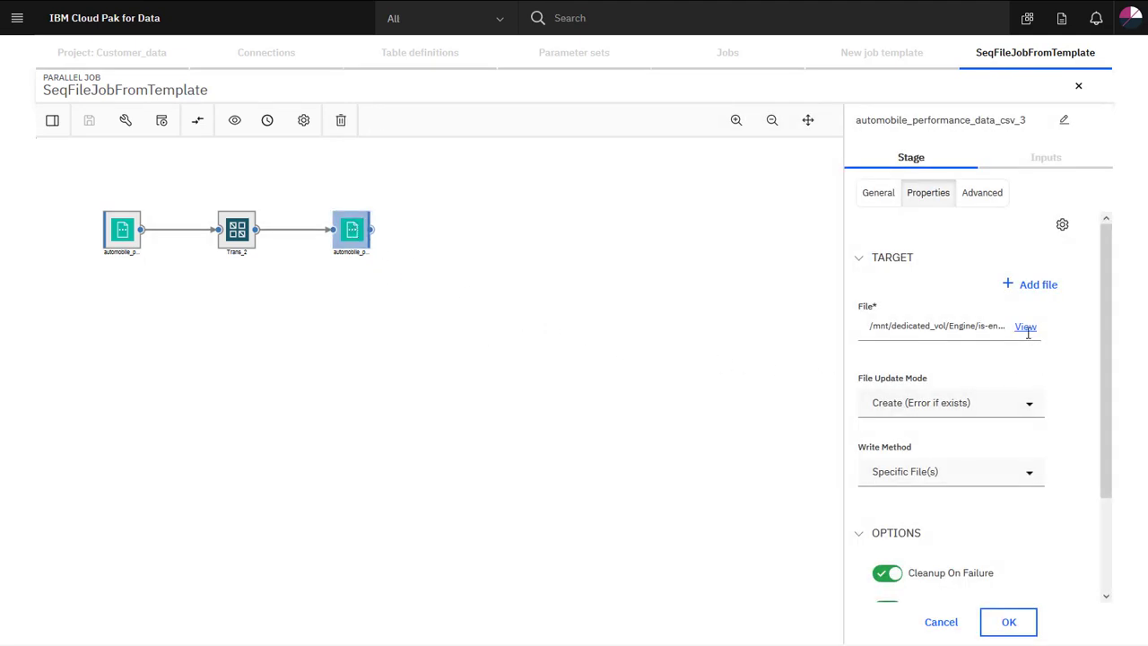
click(1028, 329)
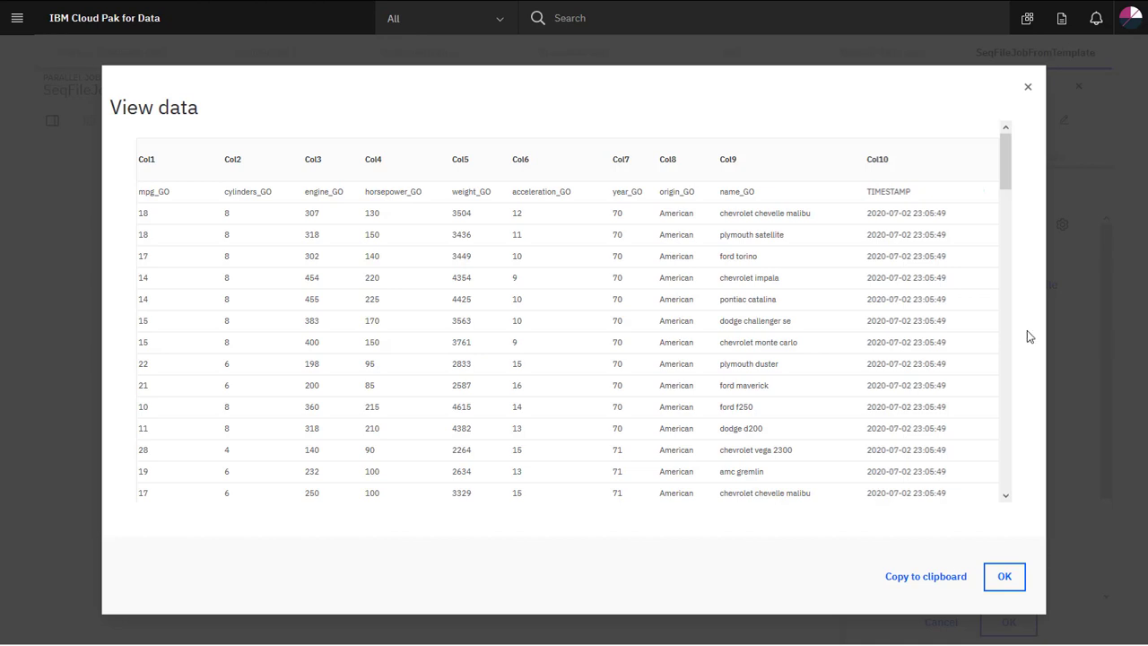
click(1004, 578)
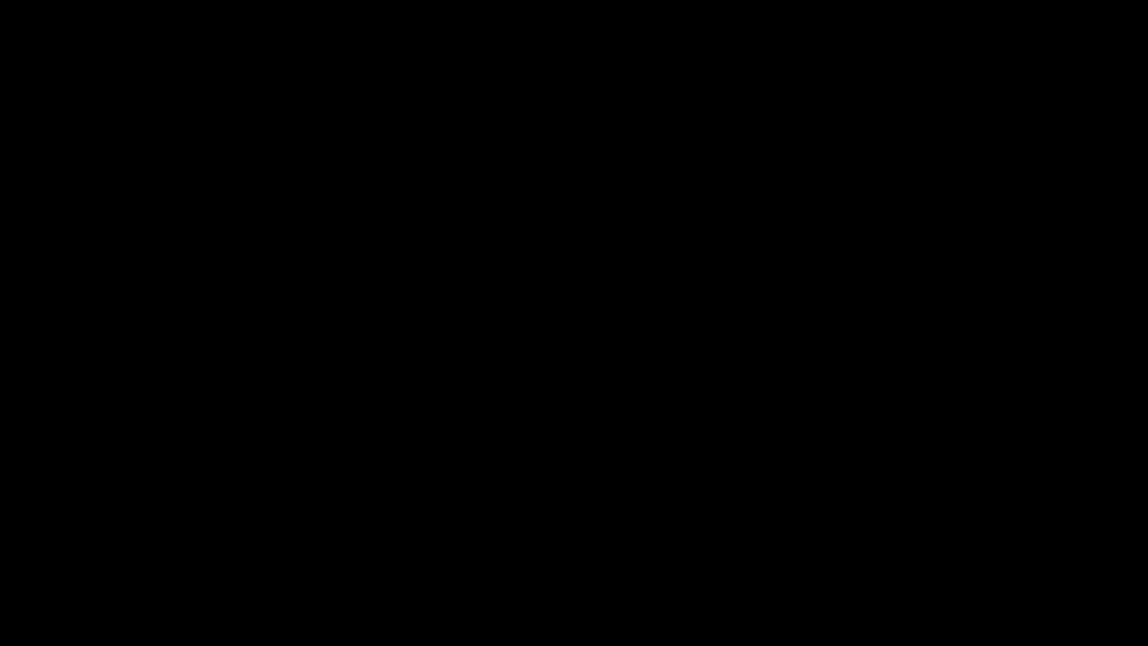